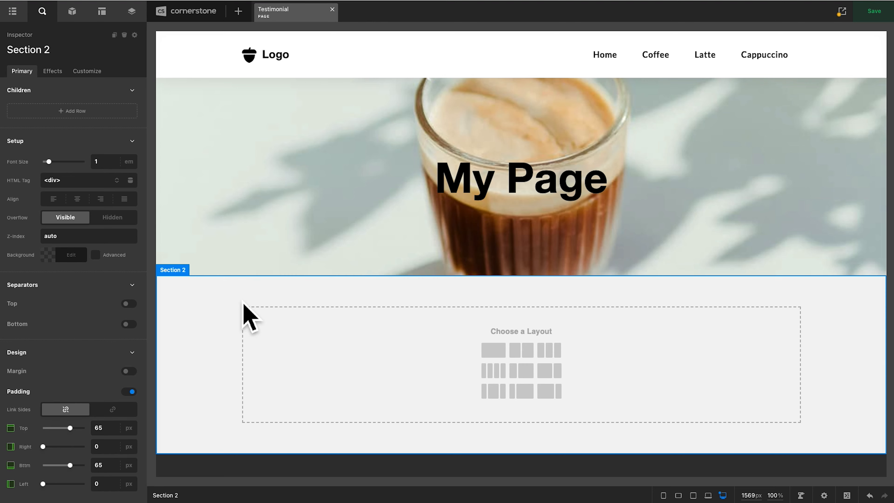
# - Add a row to Section 2 and apply the layout with three equal columns
pyautogui.scroll(-3, 242, 303)
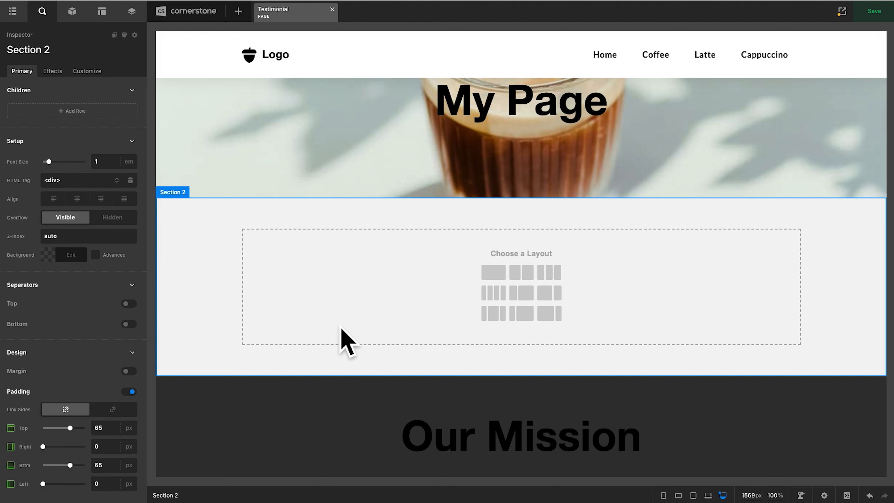
pyautogui.click(84, 115)
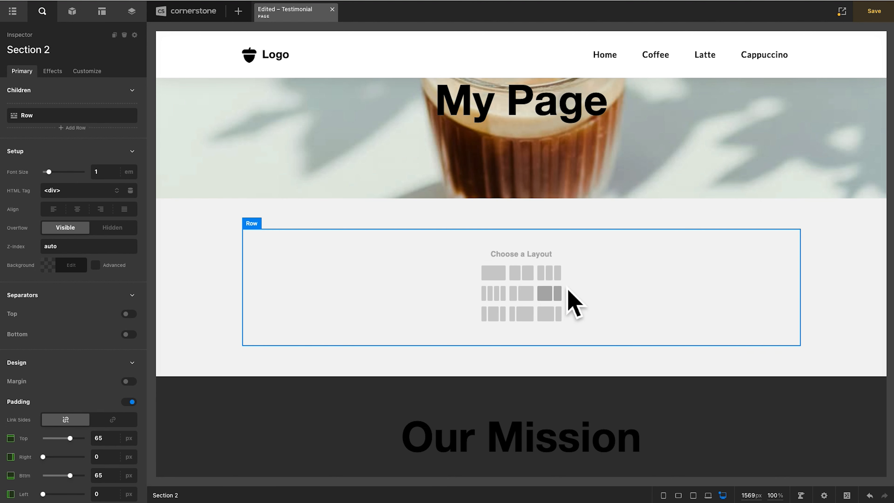
pyautogui.click(558, 280)
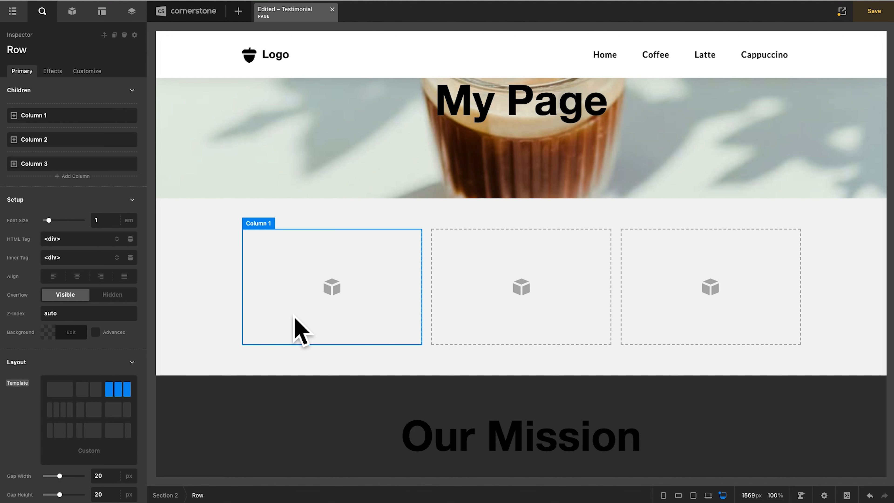
# - Give the first column a pale green background, rgb(242, 255, 228)
pyautogui.click(284, 317)
pyautogui.click(71, 256)
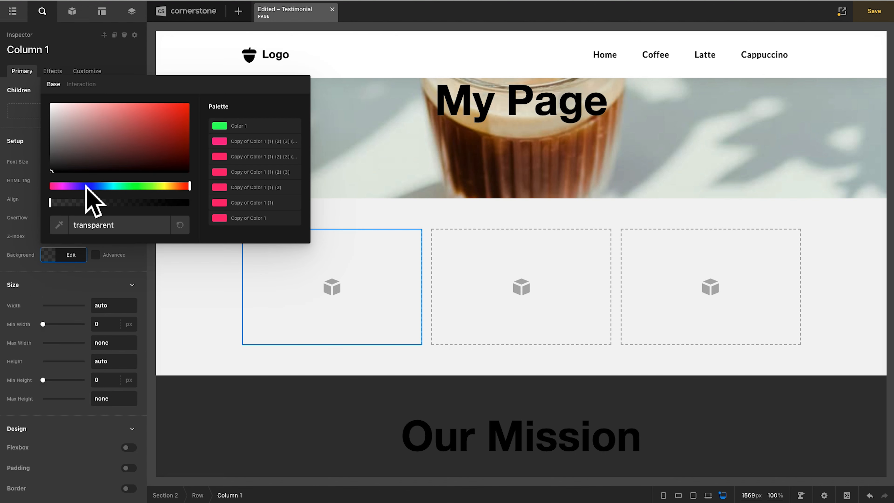
pyautogui.click(155, 187)
pyautogui.click(65, 105)
pyautogui.click(60, 255)
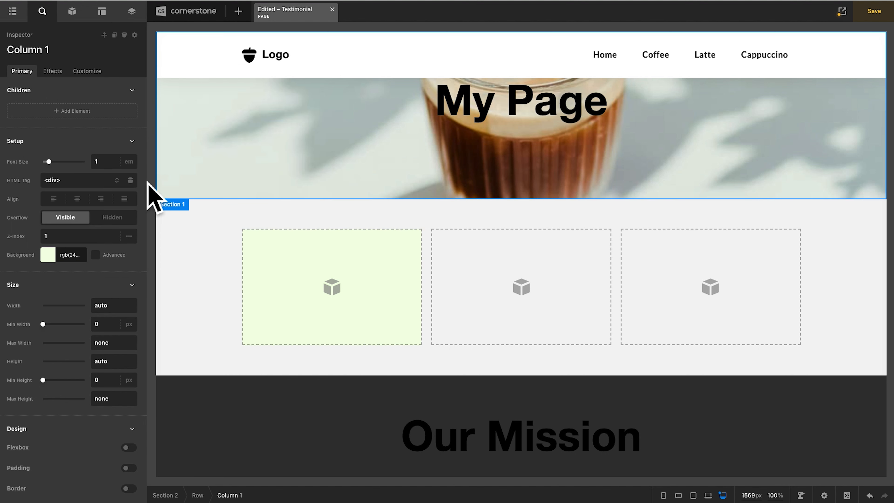
# - Round all corners of the first column with a 1 em border radius and enable a 1 px solid border
pyautogui.scroll(-3, 98, 303)
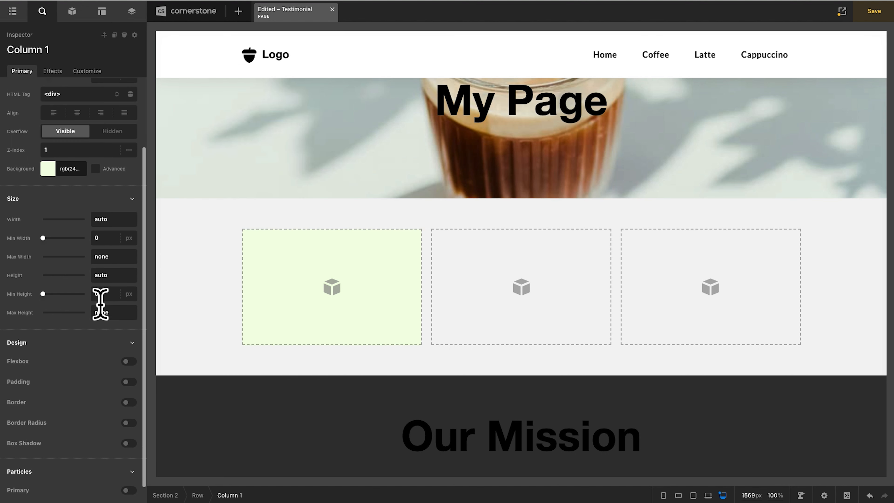
pyautogui.click(128, 402)
pyautogui.click(115, 440)
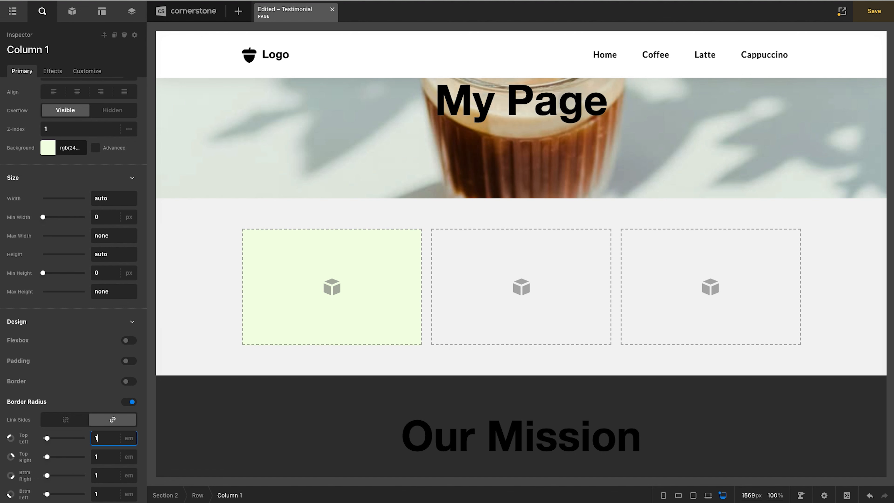
pyautogui.click(130, 381)
pyautogui.click(86, 457)
pyautogui.click(378, 332)
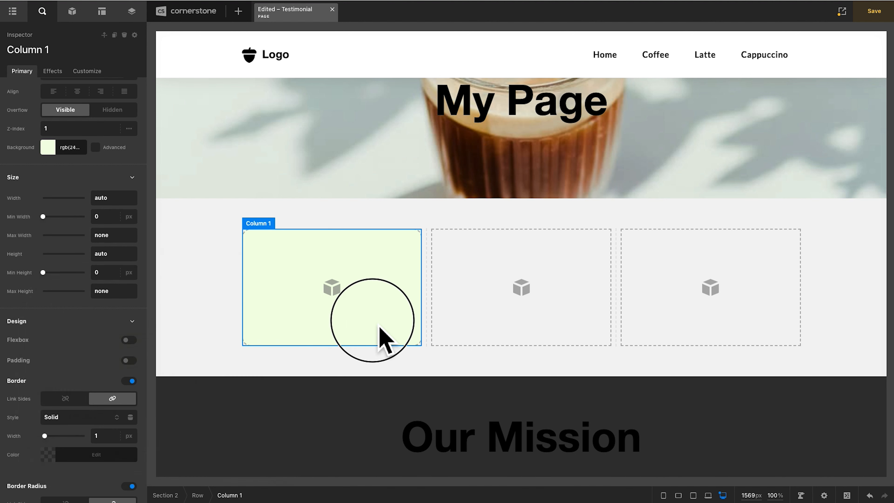
# - Copy the column's background color into its border color, then darken the border to rgb(105, 136, 72)
pyautogui.click(65, 150)
pyautogui.tripleClick(116, 308)
pyautogui.press('super+c')
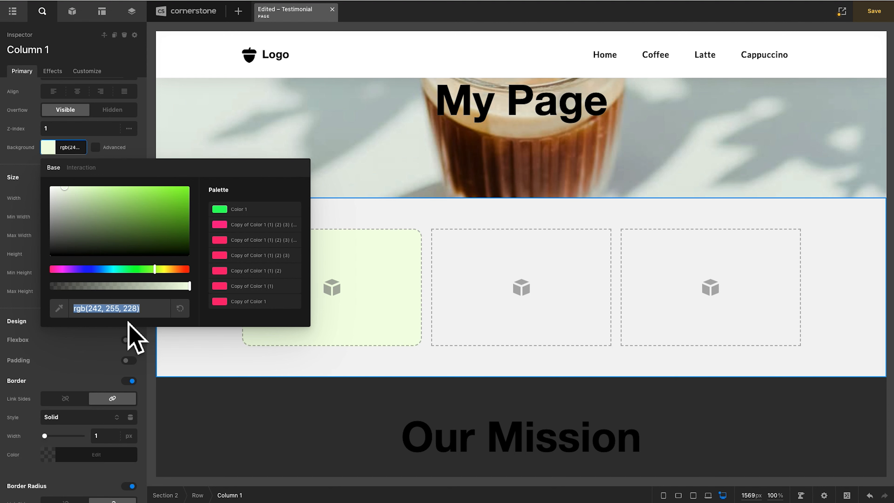
pyautogui.click(356, 333)
pyautogui.scroll(-3, 80, 383)
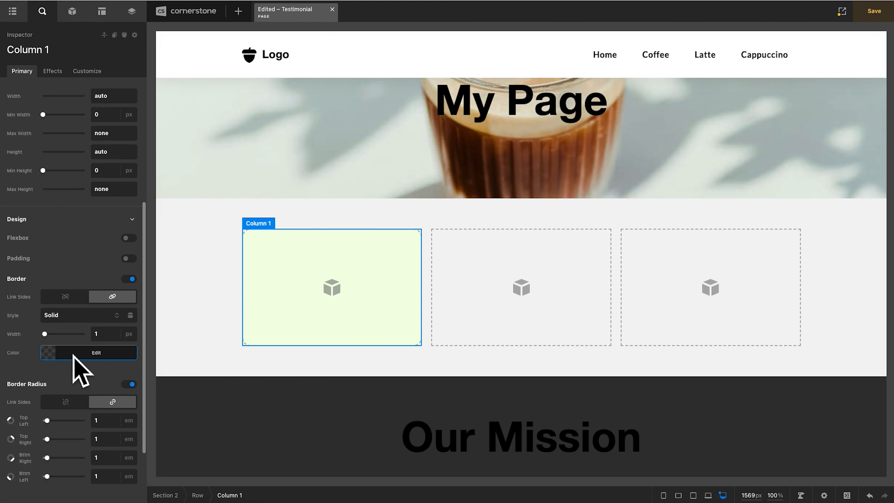
pyautogui.click(95, 352)
pyautogui.doubleClick(99, 328)
pyautogui.press('super+v')
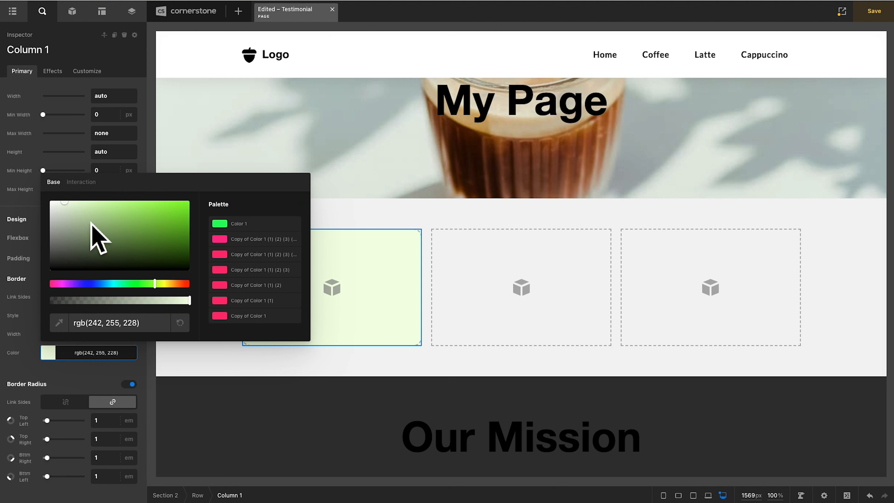
pyautogui.click(84, 224)
pyautogui.click(116, 233)
pyautogui.click(68, 353)
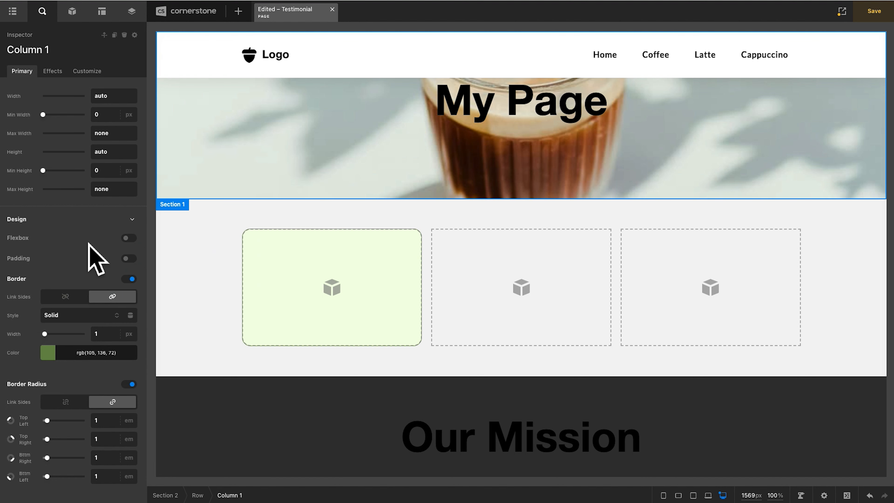
# - Enable padding on the first column and set it to 3 em on all linked sides
pyautogui.click(129, 259)
pyautogui.write('3e')
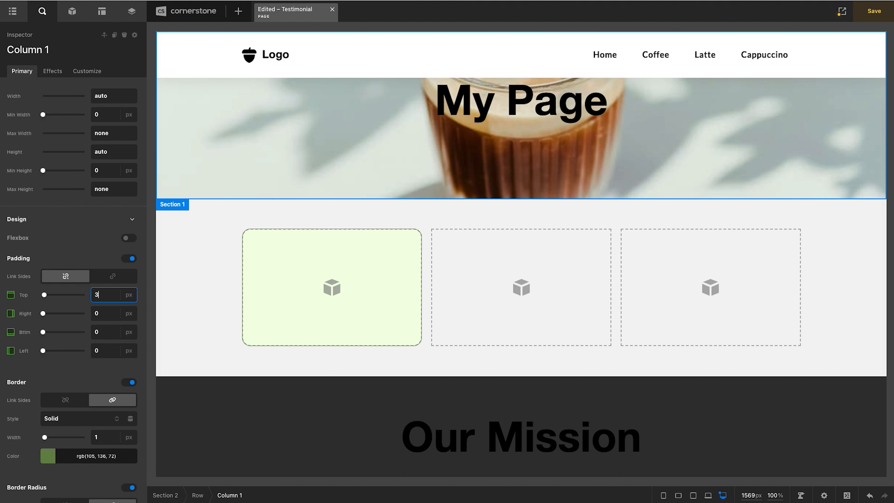
pyautogui.click(113, 276)
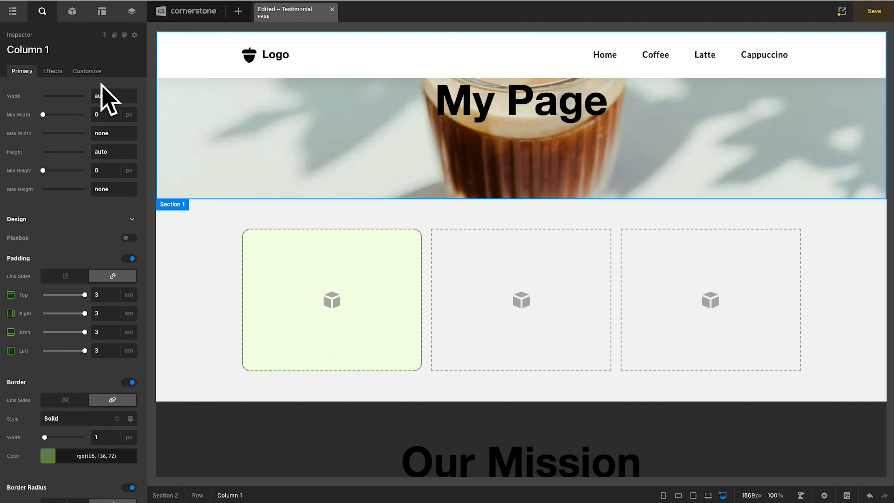
# - Add a Text element to the first column
pyautogui.click(75, 16)
pyautogui.write('text')
pyautogui.moveTo(53, 103); pyautogui.dragTo(276, 315)
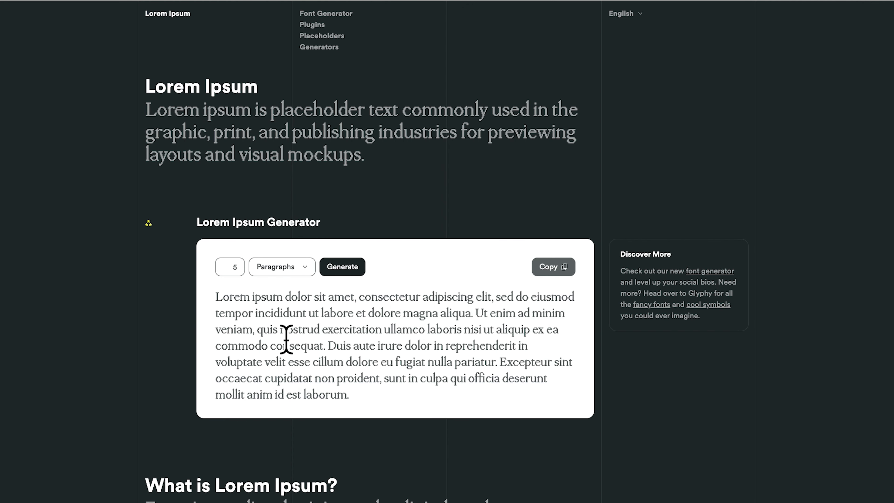
# - Copy the sample paragraph from the Lorem Ipsum generator site and replace the Text element's default content with it in Cornerstone
pyautogui.click(557, 269)
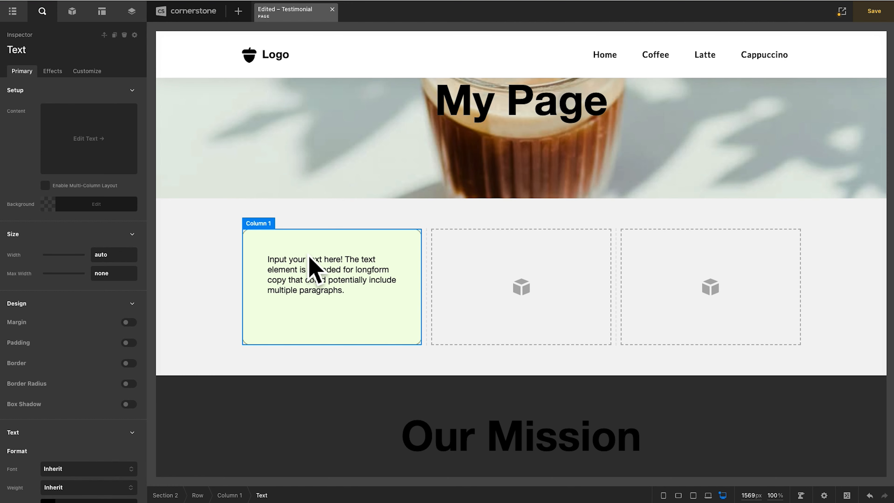
pyautogui.doubleClick(311, 267)
pyautogui.tripleClick(307, 280)
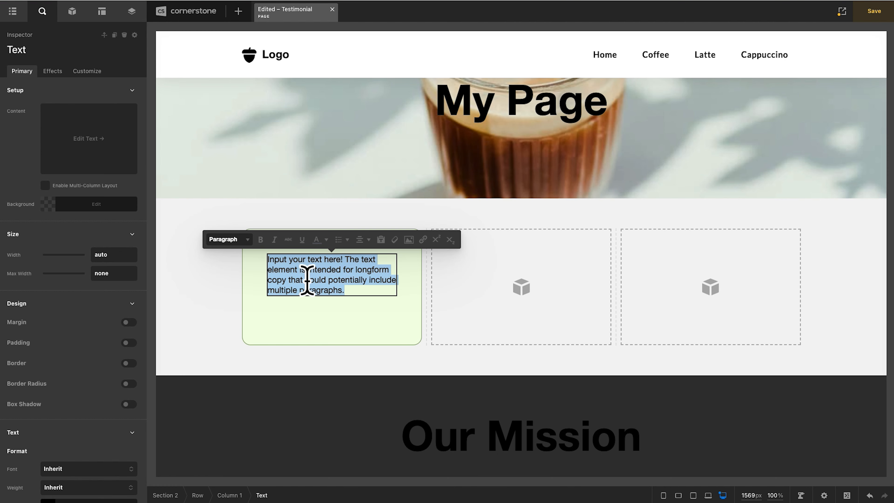
pyautogui.hotkey('ctrl', 'v')
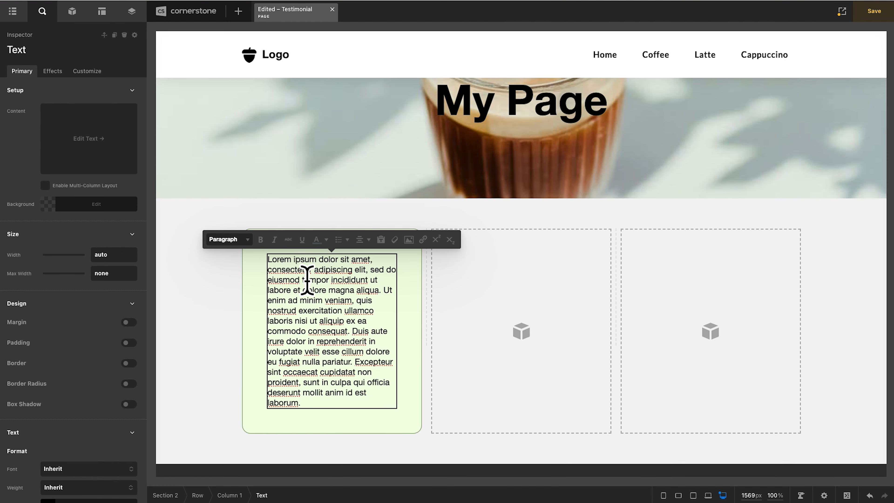
# - Format the Text element with a line height of 1.4, a size of 0.85 em and italic style
pyautogui.scroll(-5, 141, 327)
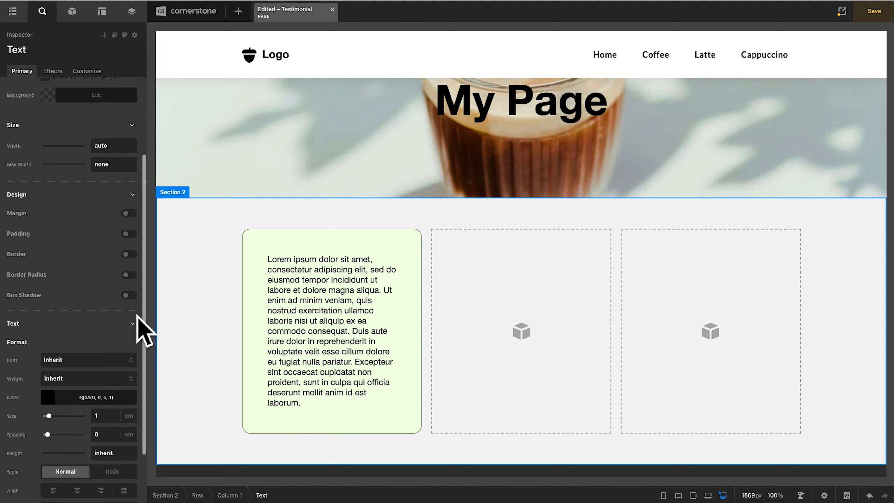
pyautogui.click(122, 413)
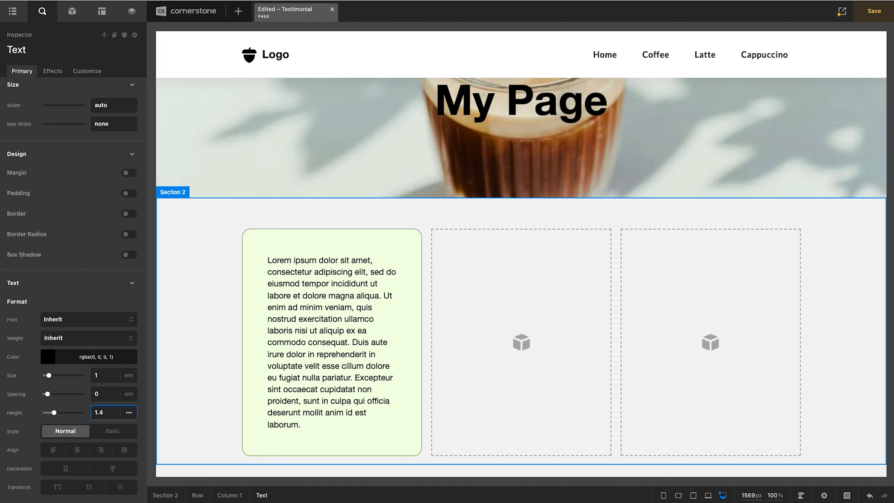
pyautogui.click(113, 379)
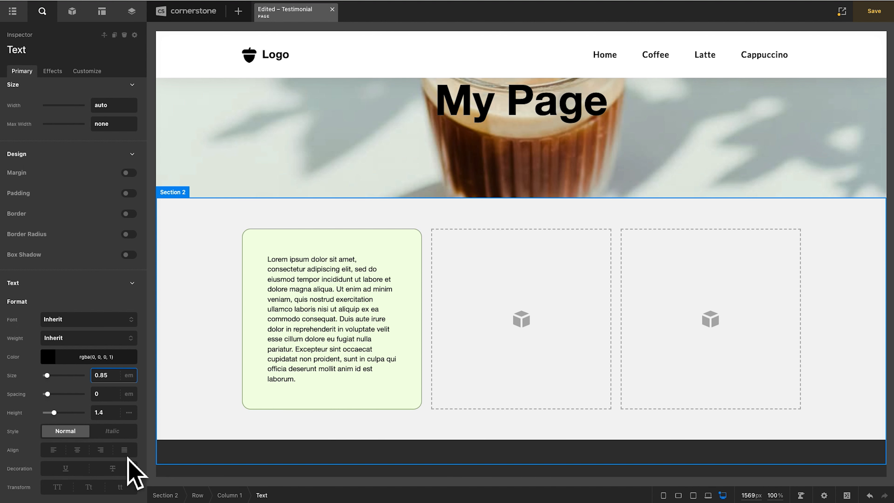
pyautogui.click(114, 435)
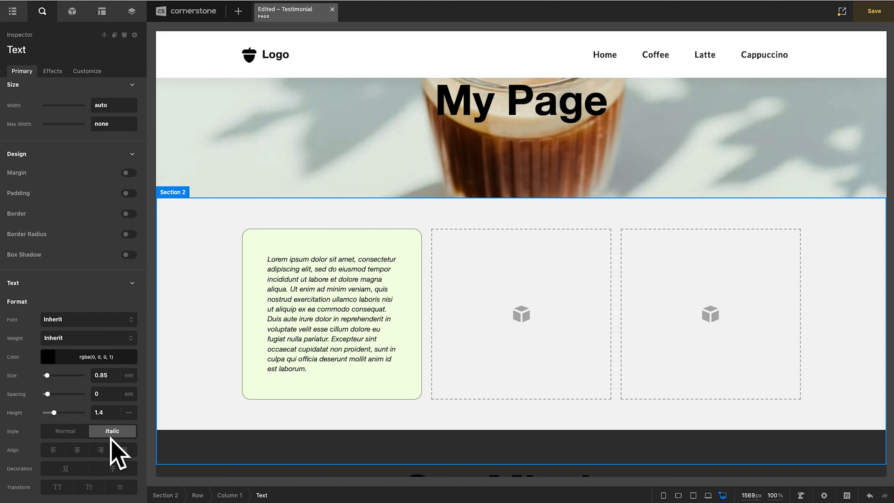
# - Add a Headline element below the text in the first column
pyautogui.click(292, 395)
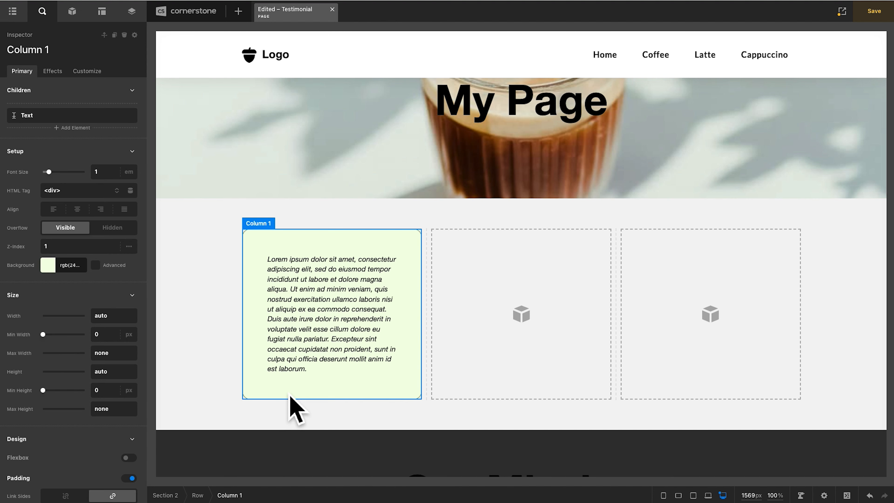
pyautogui.click(79, 20)
pyautogui.write('head')
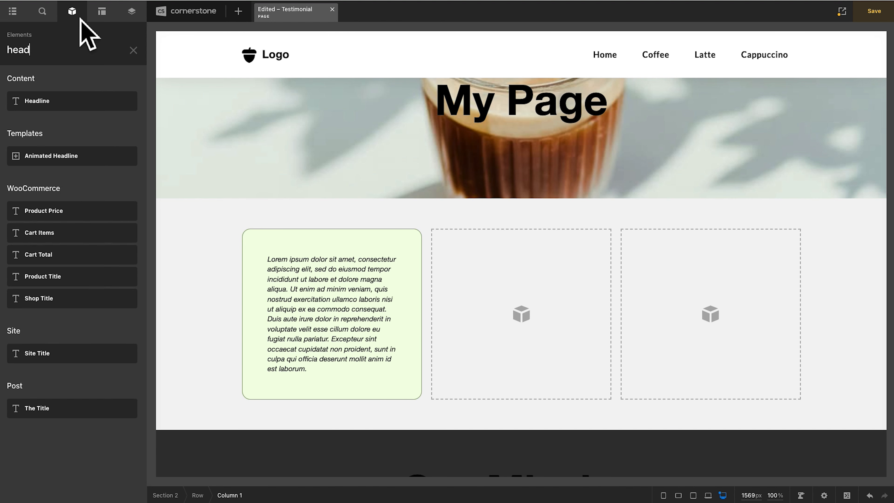
pyautogui.moveTo(72, 102); pyautogui.dragTo(287, 405)
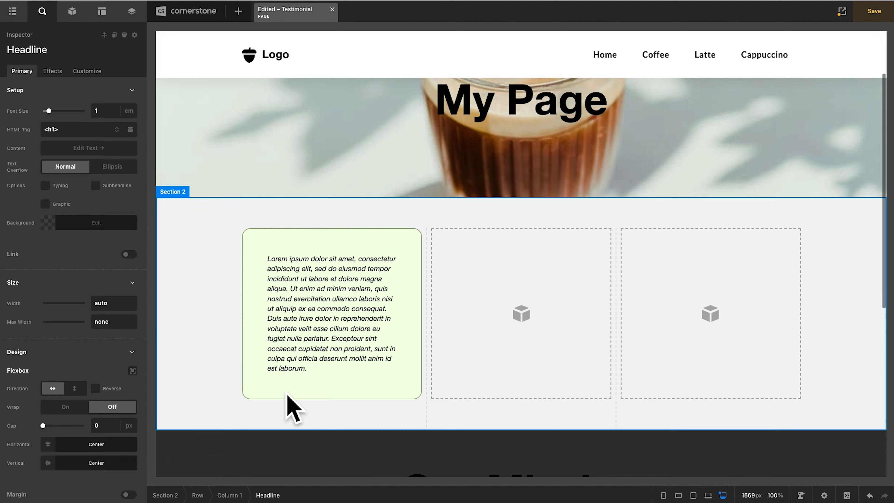
# - Replace the headline's default text with the testimonial author's full name, preceded by a dash
pyautogui.doubleClick(285, 392)
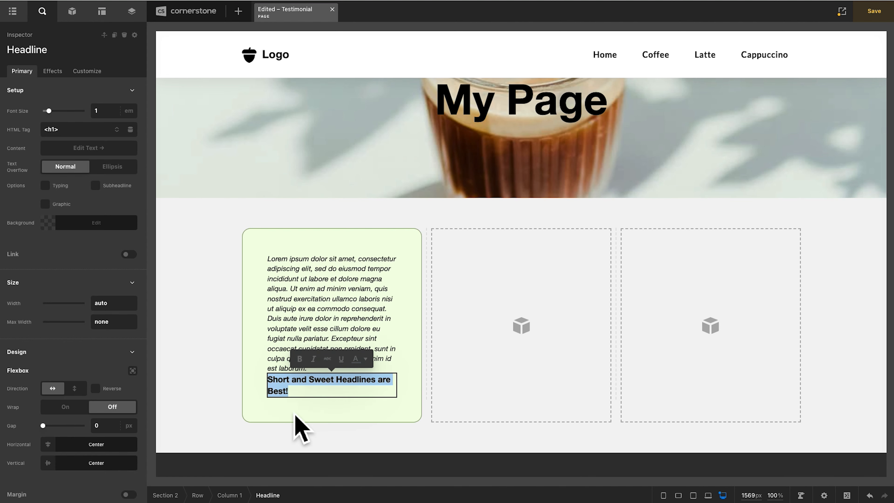
pyautogui.write('John Doe')
pyautogui.click(271, 398)
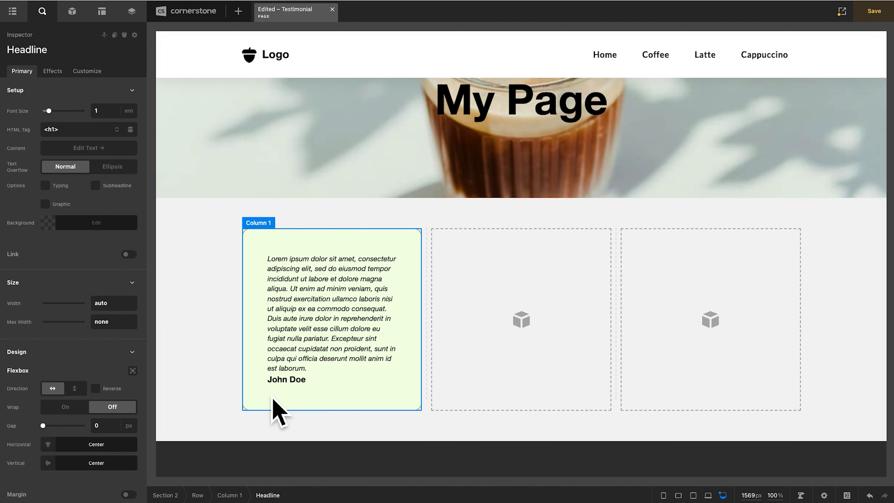
pyautogui.click(287, 394)
pyautogui.doubleClick(288, 394)
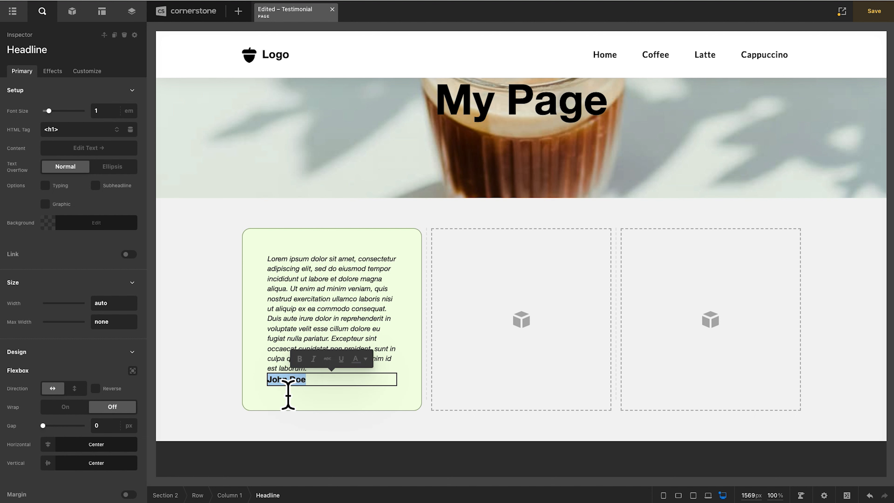
# - Enable Flexbox on the first column and set a gap of 1 em between its elements
pyautogui.click(278, 397)
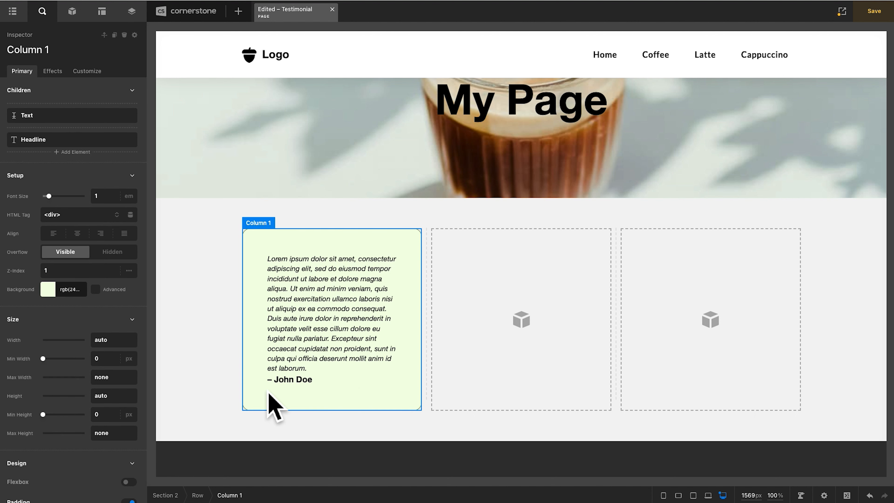
pyautogui.scroll(-2, 109, 386)
pyautogui.scroll(-2, 109, 386)
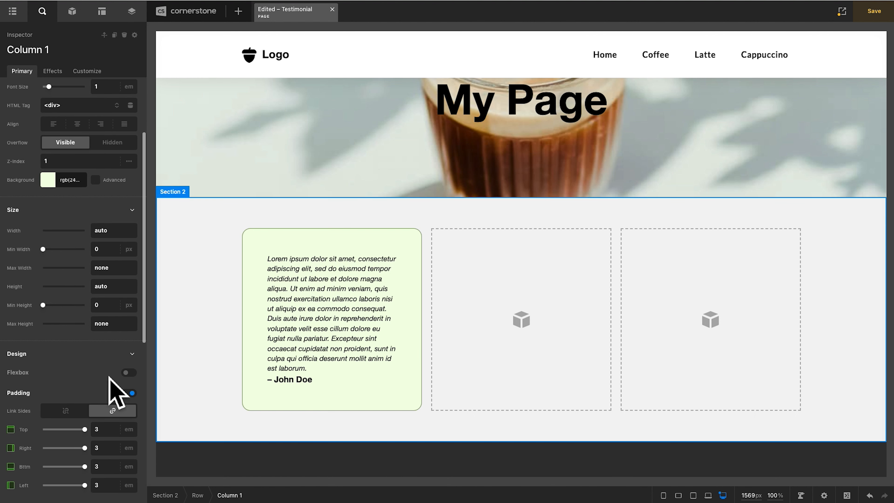
pyautogui.click(129, 373)
pyautogui.click(112, 413)
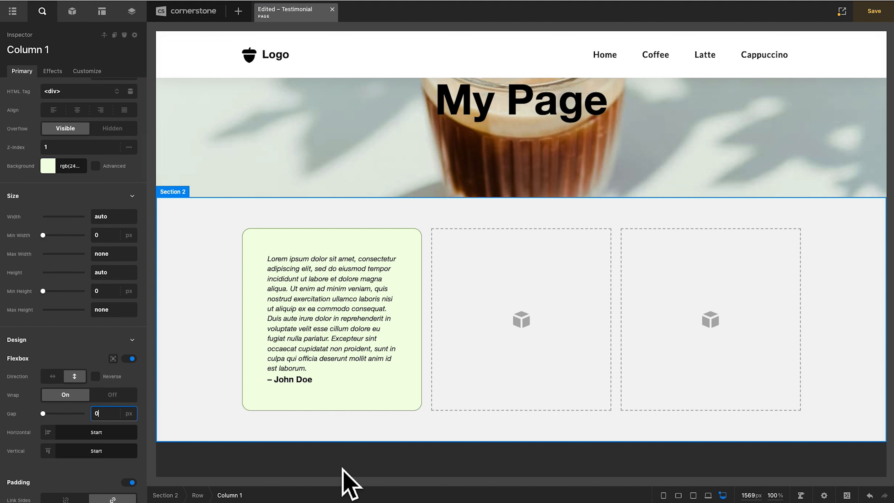
pyautogui.write('1em')
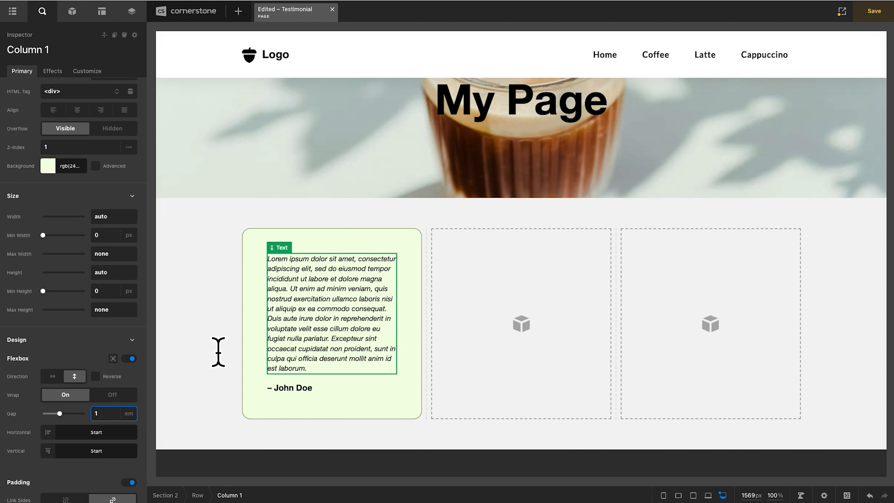
# - Copy the finished first column and paste it onto the second and third columns
pyautogui.click(336, 333)
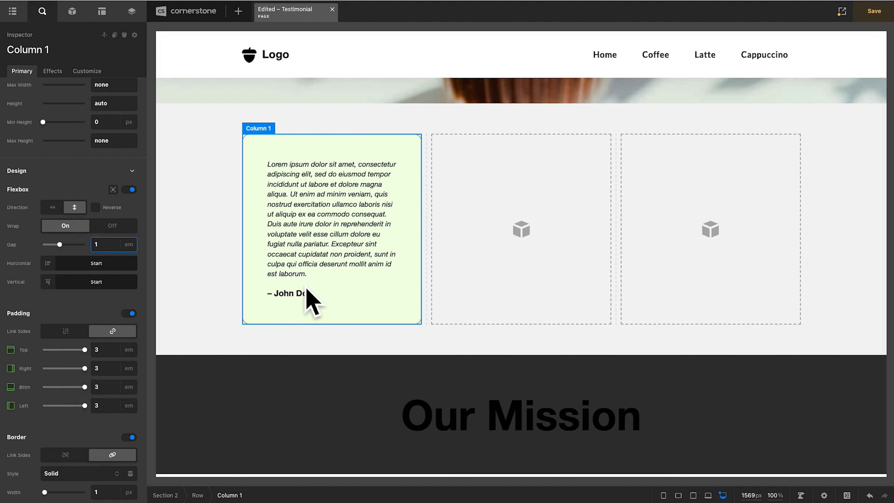
pyautogui.click(305, 316)
pyautogui.click(480, 296)
pyautogui.press('super+v')
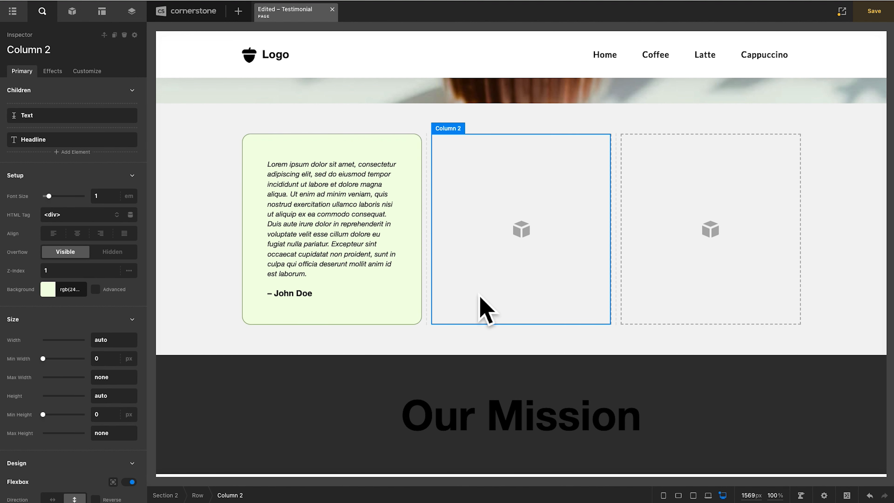
pyautogui.click(668, 284)
pyautogui.press('super+v')
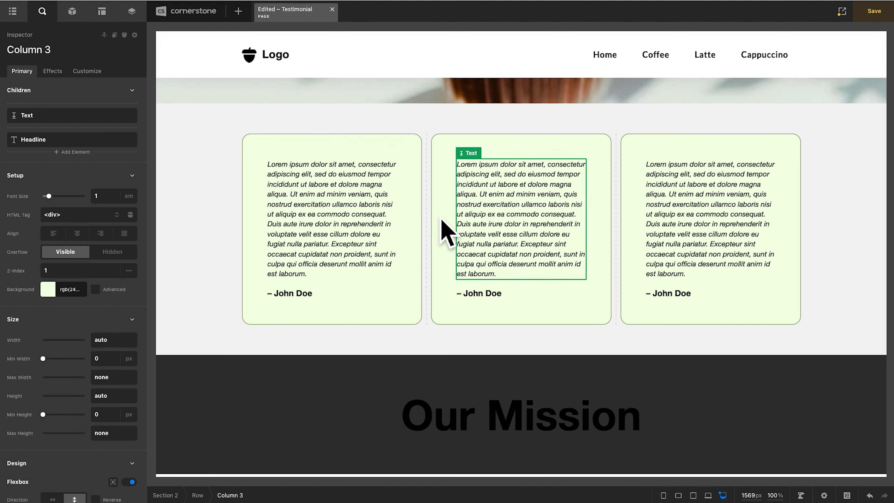
# - Duplicate the third column three times so the row holds six testimonial cards
pyautogui.click(430, 138)
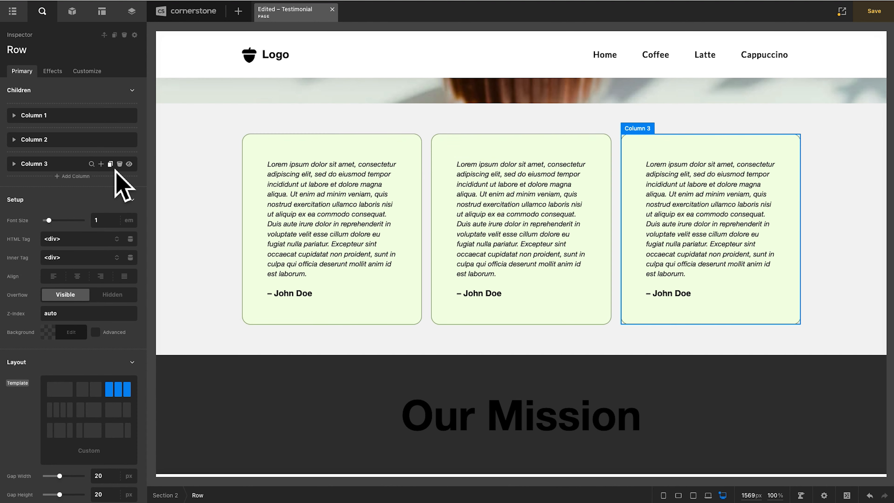
pyautogui.click(116, 172)
pyautogui.scroll(-2, 287, 243)
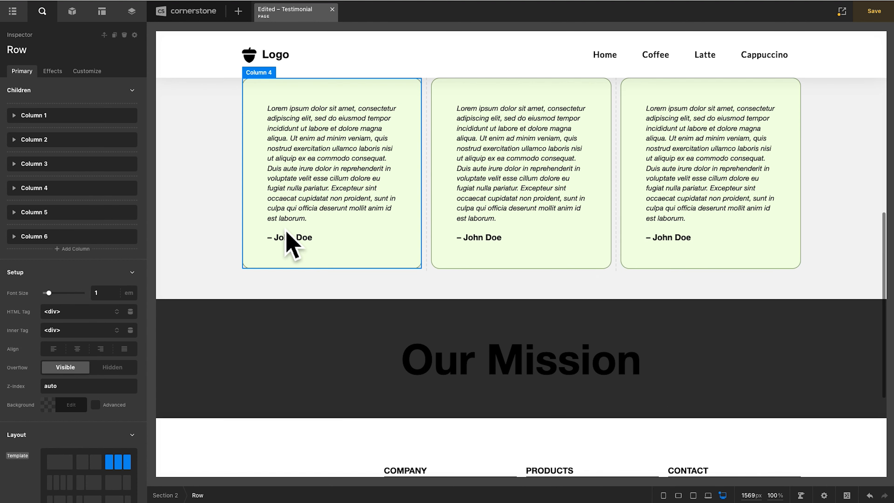
pyautogui.scroll(8, 329, 310)
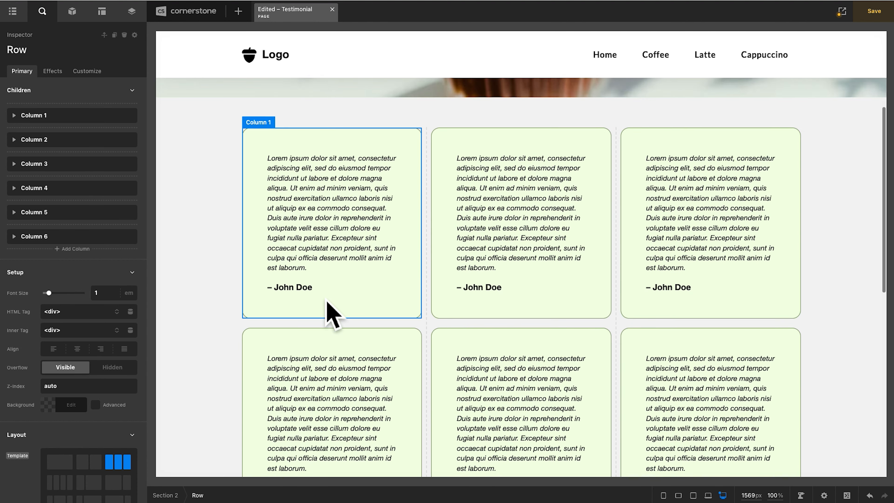
# - Shorten the second card's quote by deleting everything after "ut aliquip ex ea commo"
pyautogui.click(518, 265)
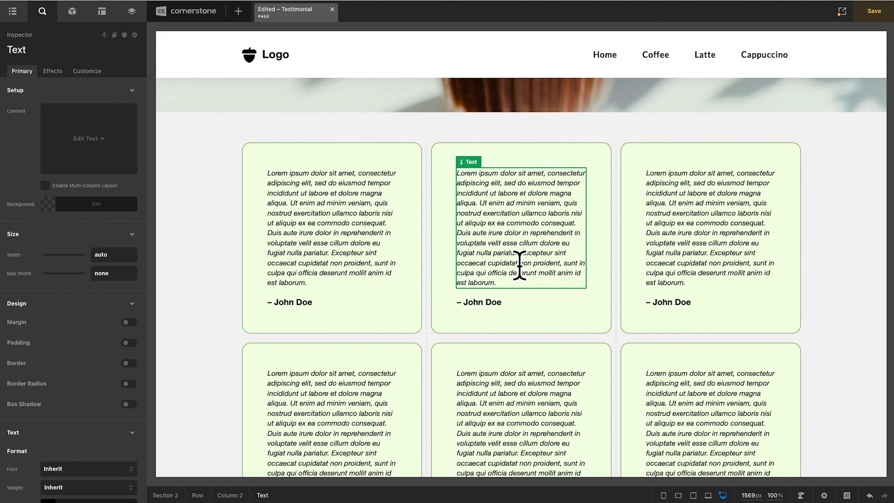
pyautogui.click(519, 266)
pyautogui.moveTo(531, 223); pyautogui.dragTo(580, 310)
pyautogui.press('BackSpace')
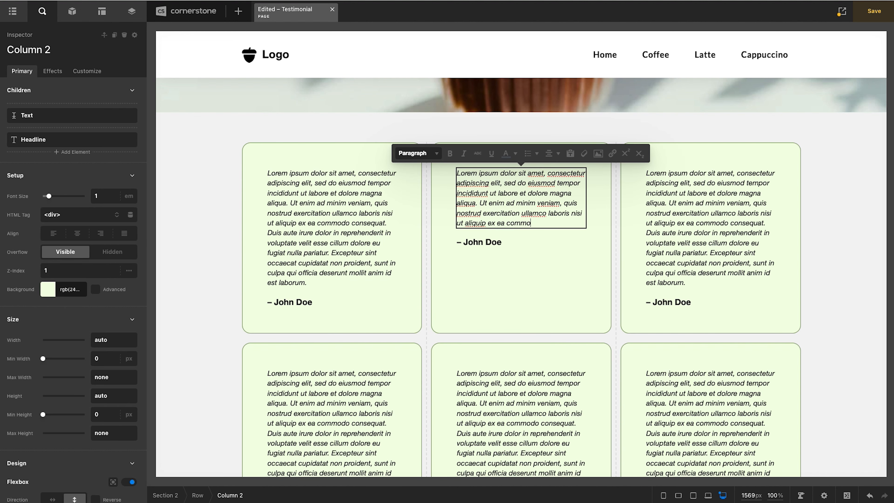
# - Lengthen the third card's quote by adding a second copy of the full Lorem ipsum text at its end
pyautogui.click(680, 247)
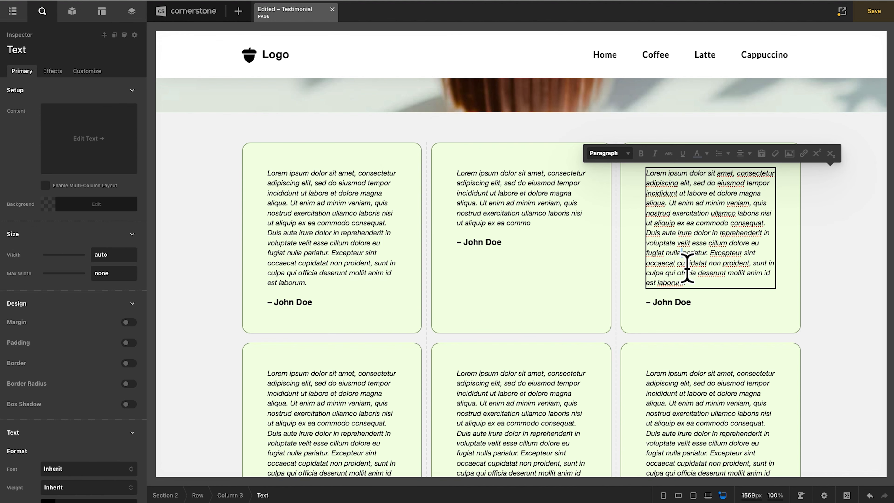
pyautogui.press('super+a')
pyautogui.press('super+c')
pyautogui.click(722, 290)
pyautogui.press('super+v')
pyautogui.click(788, 291)
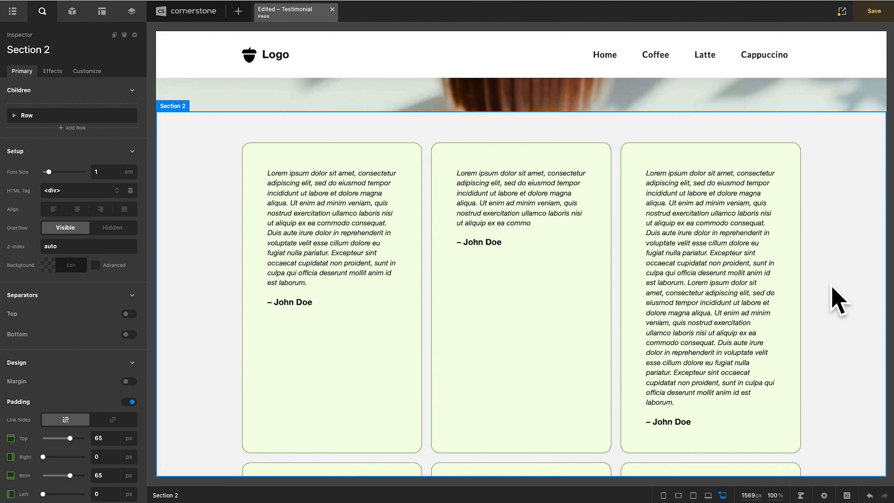
# - Shorten the fourth card's quote by deleting everything after "ut aliquip ex ea commodo"
pyautogui.scroll(-5, 829, 295)
pyautogui.click(350, 332)
pyautogui.moveTo(348, 341); pyautogui.dragTo(379, 370)
pyautogui.press('BackSpace')
pyautogui.click(537, 332)
# - Lengthen the sixth card's quote by pasting the full Lorem ipsum text after "dolore magna aliqua."
pyautogui.click(674, 339)
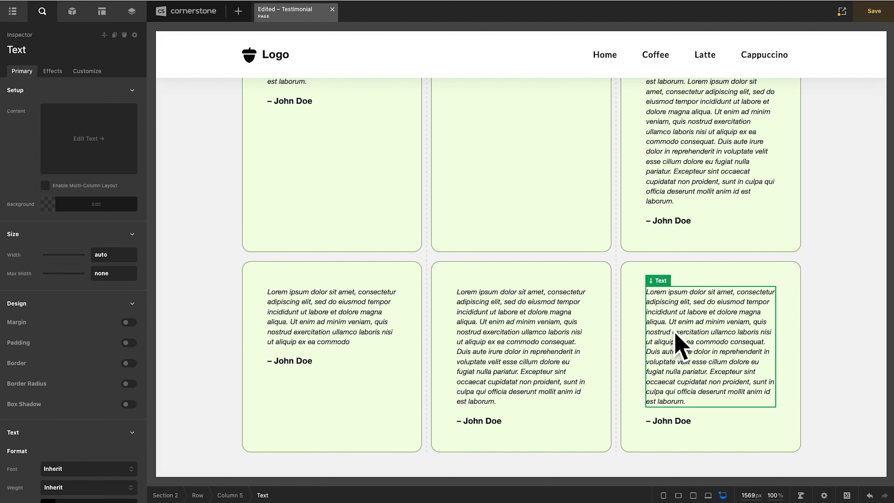
pyautogui.click(674, 339)
pyautogui.hotkey('ctrl', 'v')
pyautogui.hotkey('shift', 'Down')
pyautogui.hotkey('shift', 'Down')
pyautogui.hotkey('shift', 'Down')
pyautogui.hotkey('shift', 'Down')
pyautogui.hotkey('shift', 'Down')
pyautogui.hotkey('shift', 'Down')
pyautogui.hotkey('shift', 'Down')
pyautogui.hotkey('shift', 'Down')
pyautogui.press('Delete')
pyautogui.press('Delete')
pyautogui.press('Delete')
pyautogui.press('Delete')
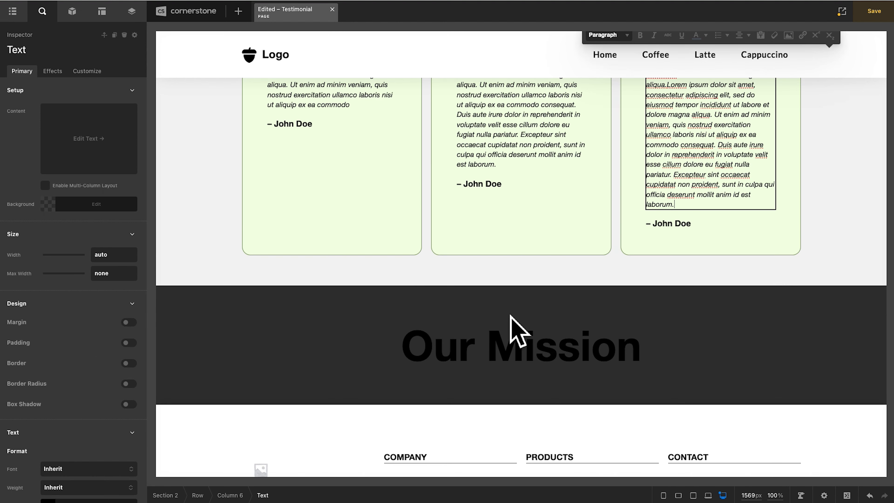
pyautogui.click(493, 295)
pyautogui.scroll(6, 494, 296)
pyautogui.scroll(5, 496, 297)
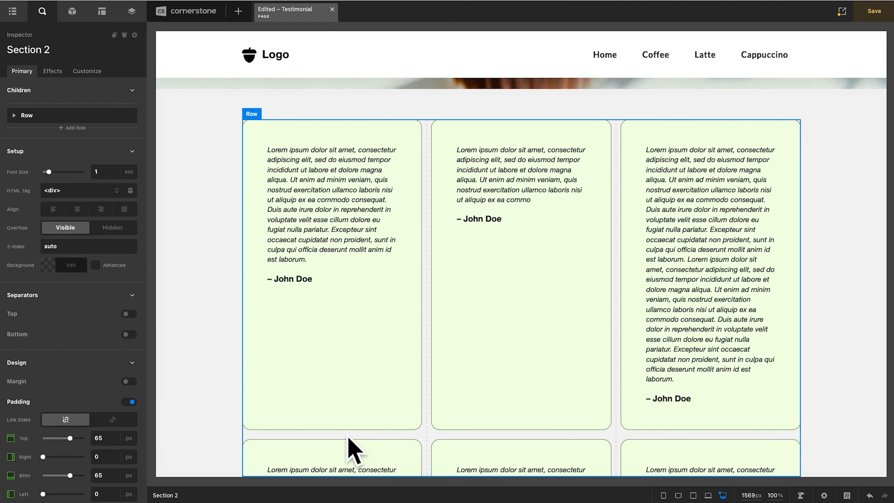
# - Enable the Masonry layout on the row that contains the six testimonial cards
pyautogui.click(349, 436)
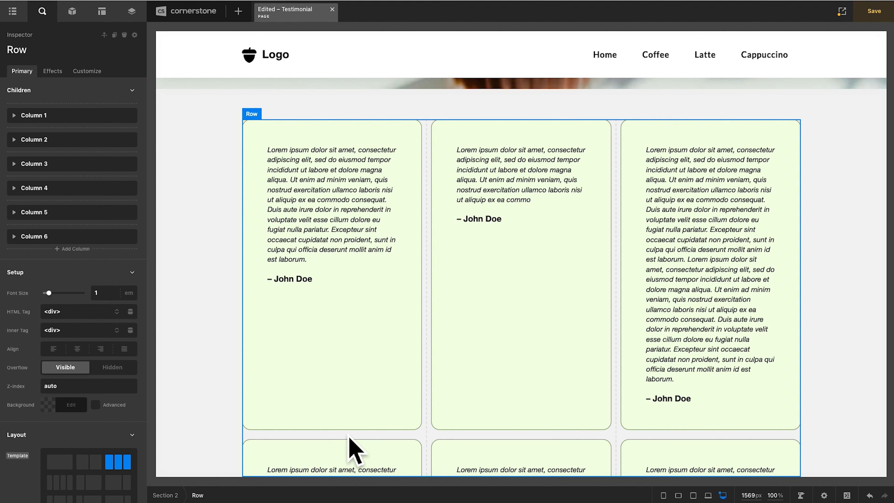
pyautogui.scroll(-10, 106, 373)
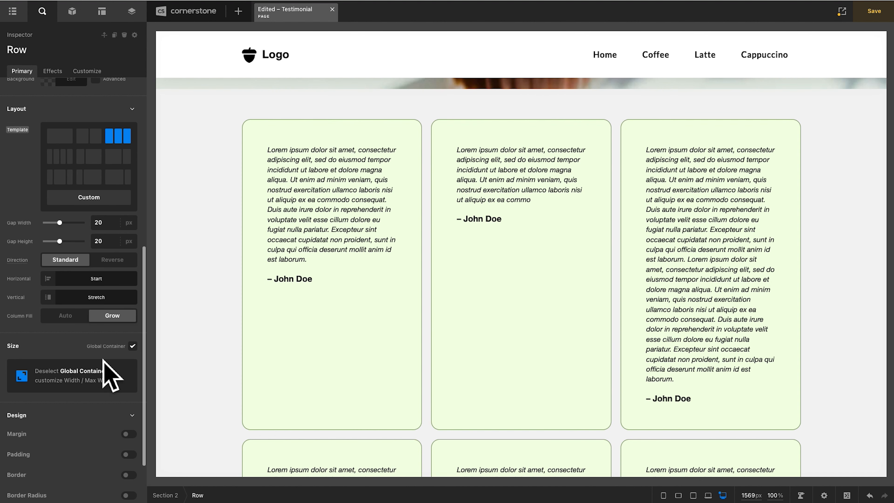
pyautogui.scroll(-4, 107, 374)
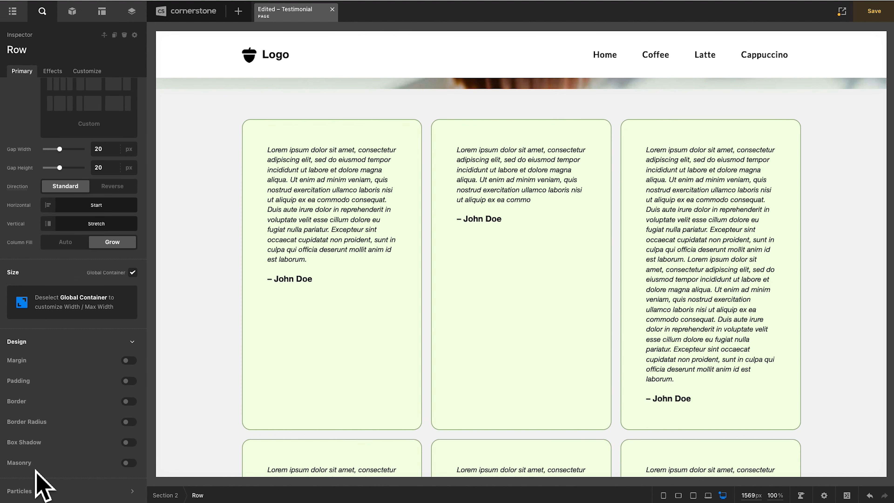
pyautogui.click(129, 463)
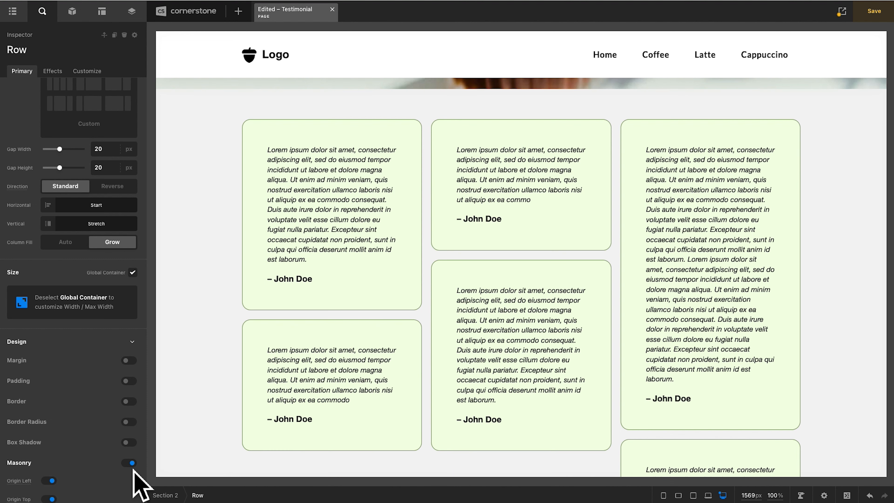
pyautogui.scroll(-5, 471, 331)
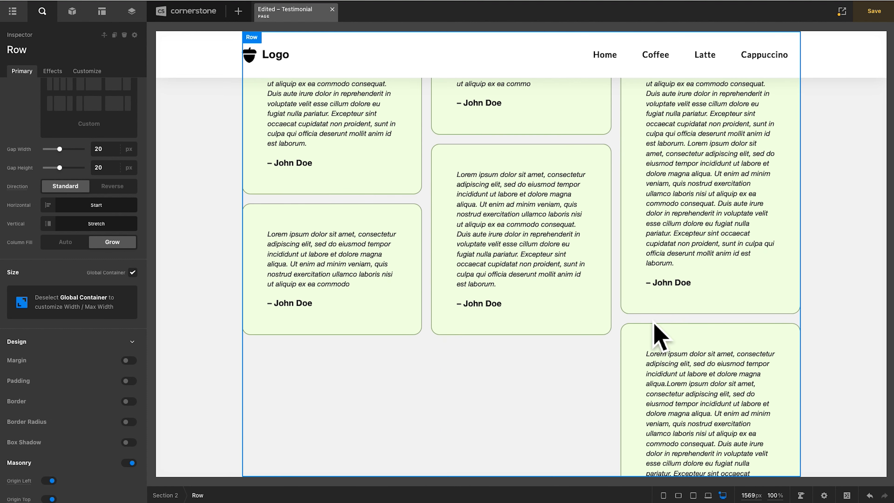
pyautogui.scroll(-3, 88, 369)
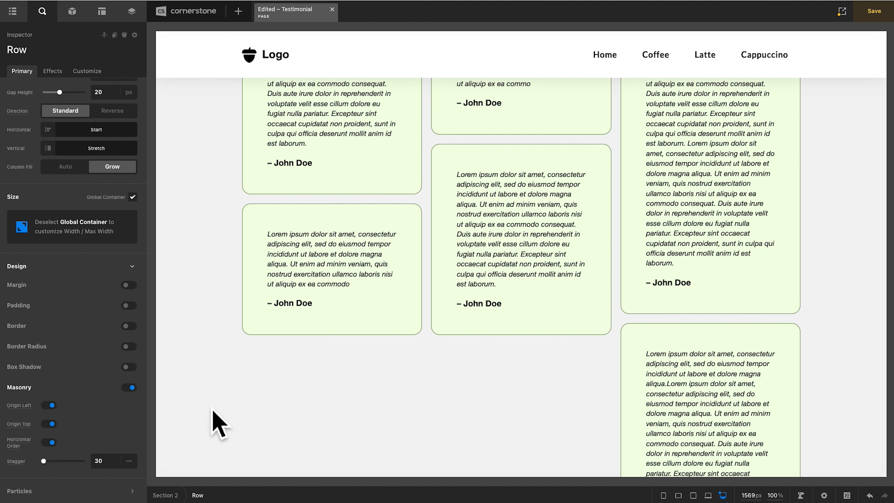
# - Number the quotes of the first three cards by adding "1.", "2." and "3." at their beginnings
pyautogui.scroll(3, 348, 399)
pyautogui.scroll(3, 349, 400)
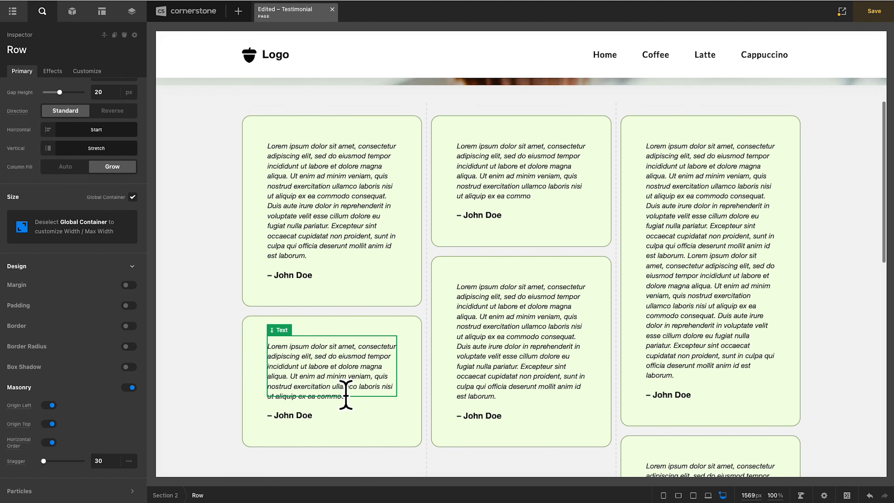
pyautogui.doubleClick(306, 223)
pyautogui.press('Left')
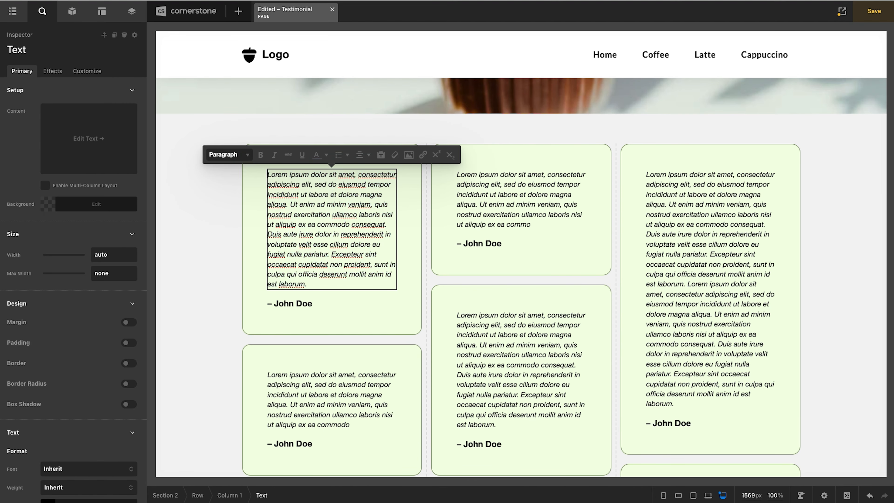
pyautogui.write('1.')
pyautogui.doubleClick(509, 200)
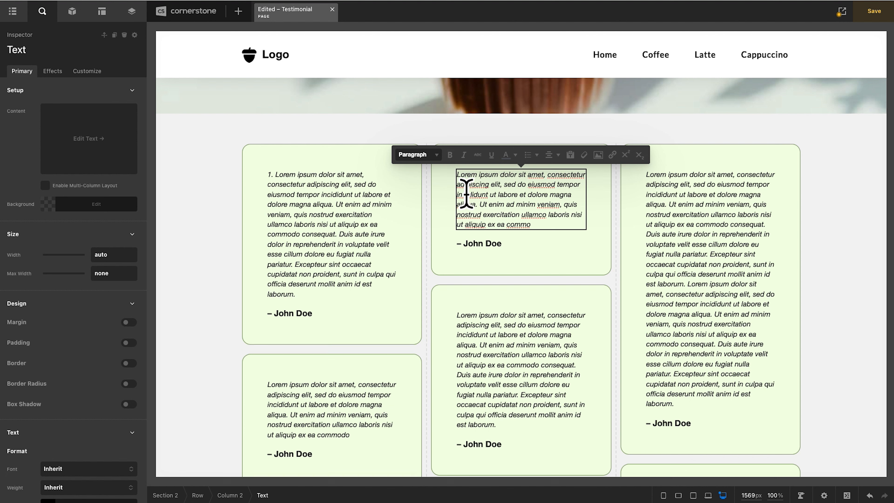
pyautogui.write('2')
pyautogui.doubleClick(746, 216)
pyautogui.press('Left')
pyautogui.write('3.')
# - Number the quotes of the fourth, fifth and sixth cards by adding "4.", "5." and "6." at their beginnings
pyautogui.click(369, 398)
pyautogui.doubleClick(370, 398)
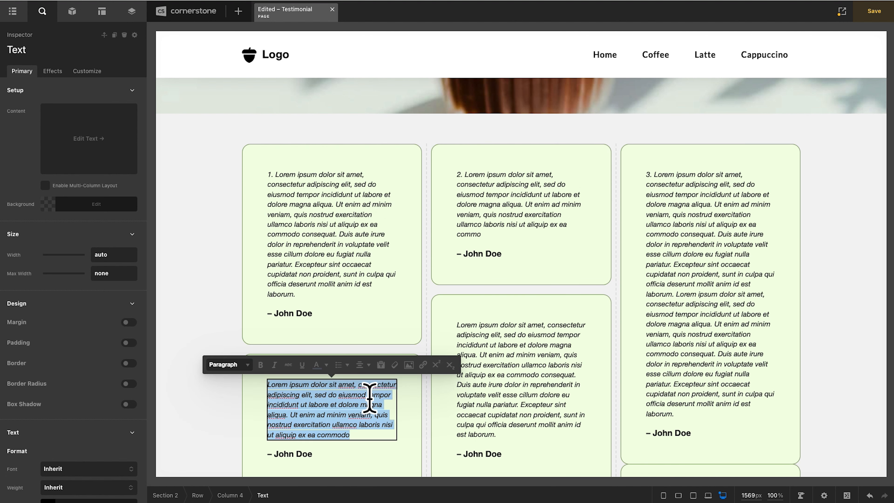
pyautogui.press('Left')
pyautogui.write('4')
pyautogui.doubleClick(532, 338)
pyautogui.press('Left')
pyautogui.write('5.')
pyautogui.scroll(-5, 690, 376)
pyautogui.doubleClick(691, 375)
pyautogui.press('Left')
pyautogui.write('6.')
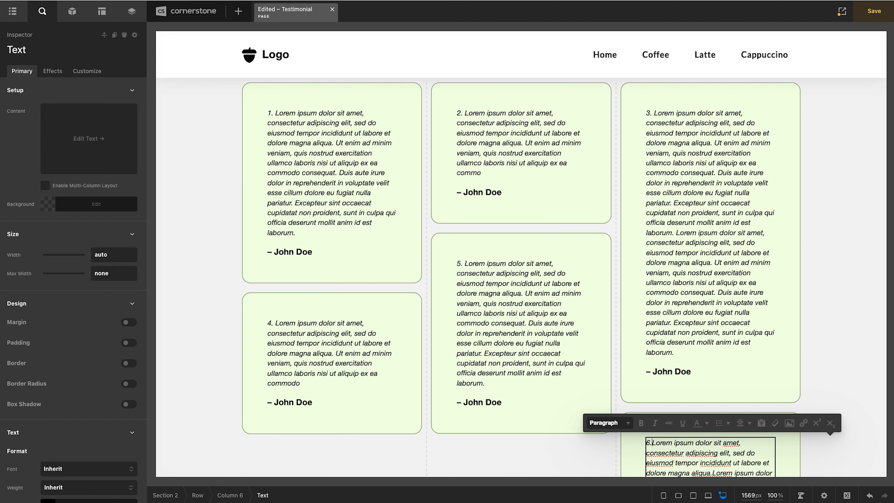
# - Try the row's Masonry layout with Origin Left turned off, and turn the option back on
pyautogui.click(403, 444)
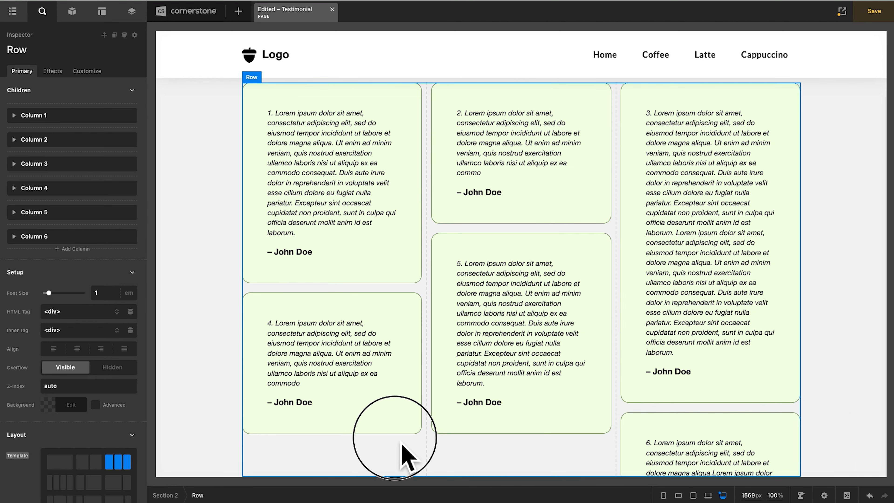
pyautogui.scroll(-10, 110, 409)
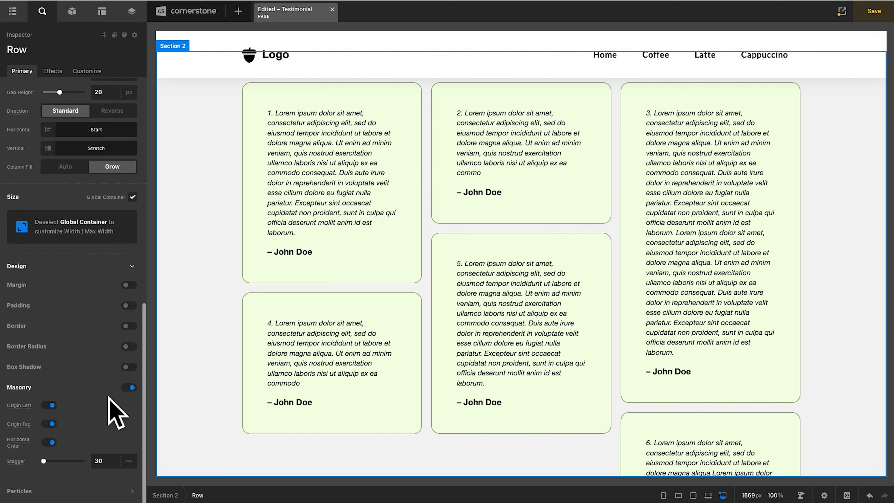
pyautogui.click(52, 406)
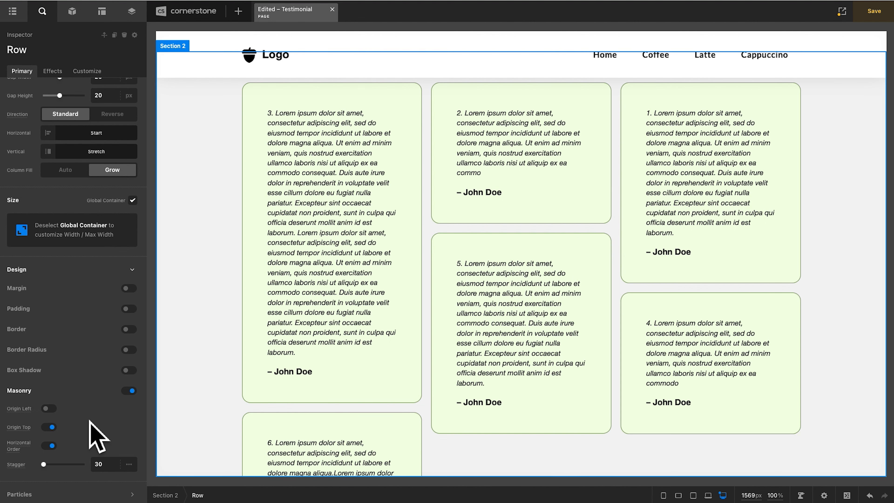
pyautogui.click(49, 408)
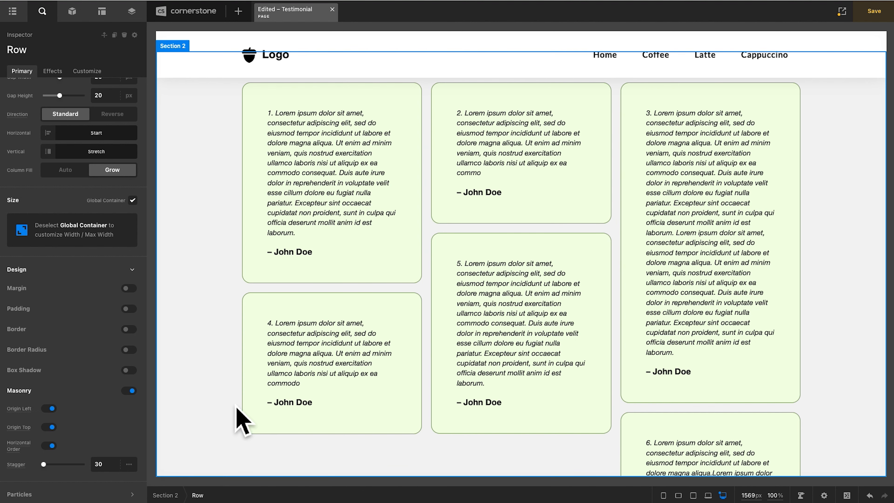
# - Try the row's Masonry layout with Origin Top turned off, and turn the option back on
pyautogui.scroll(4, 482, 233)
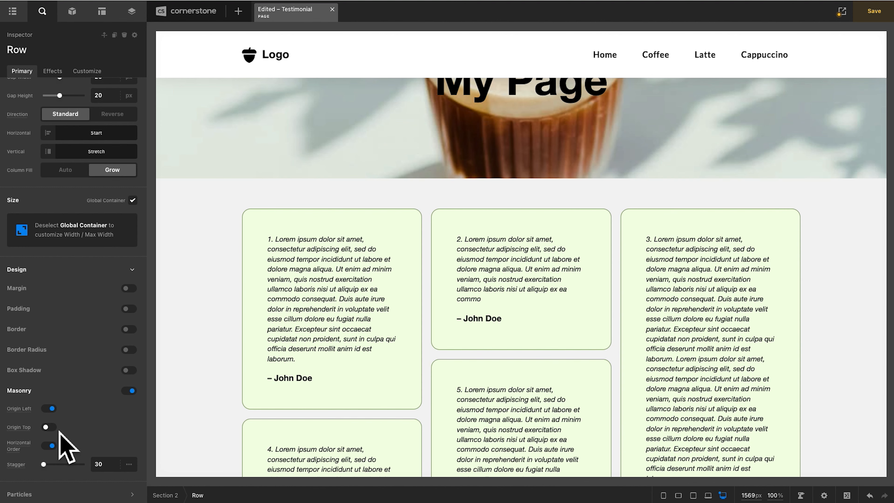
pyautogui.scroll(-5, 352, 248)
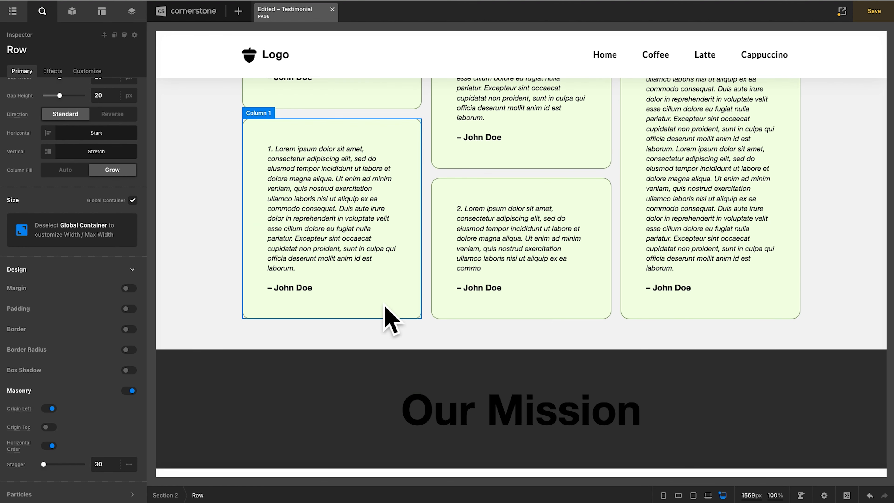
pyautogui.click(50, 427)
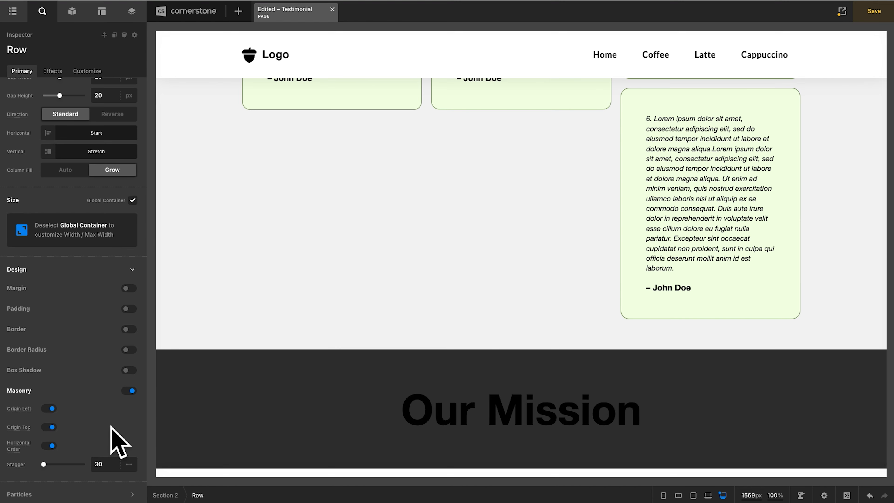
pyautogui.scroll(6, 285, 400)
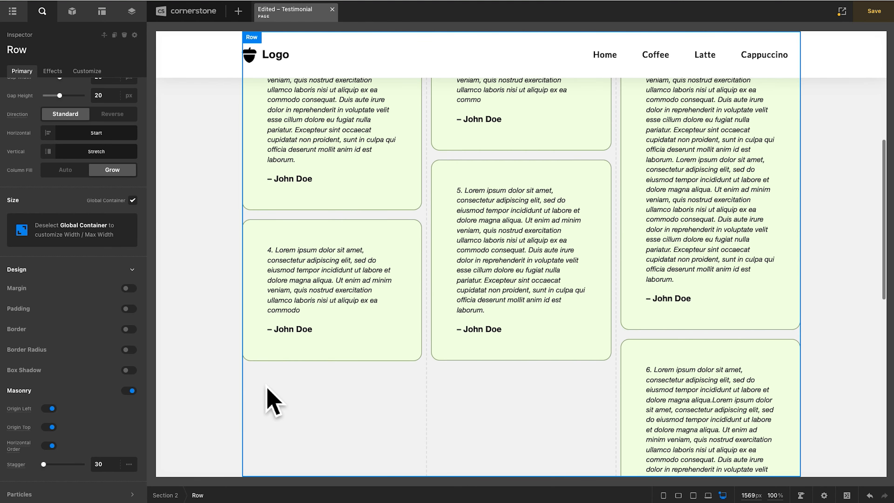
# - Turn off Horizontal Order in the row's Masonry settings and review the resulting card arrangement
pyautogui.scroll(5, 274, 401)
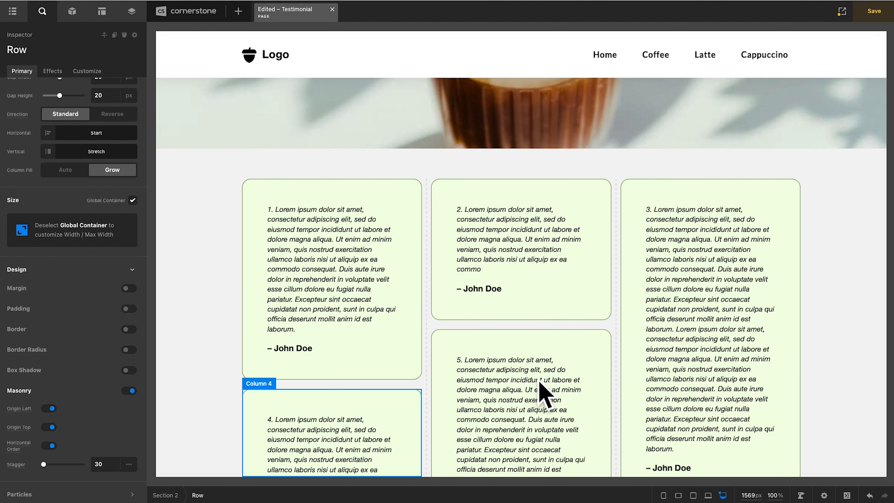
pyautogui.scroll(-2, 528, 395)
pyautogui.scroll(-2, 543, 391)
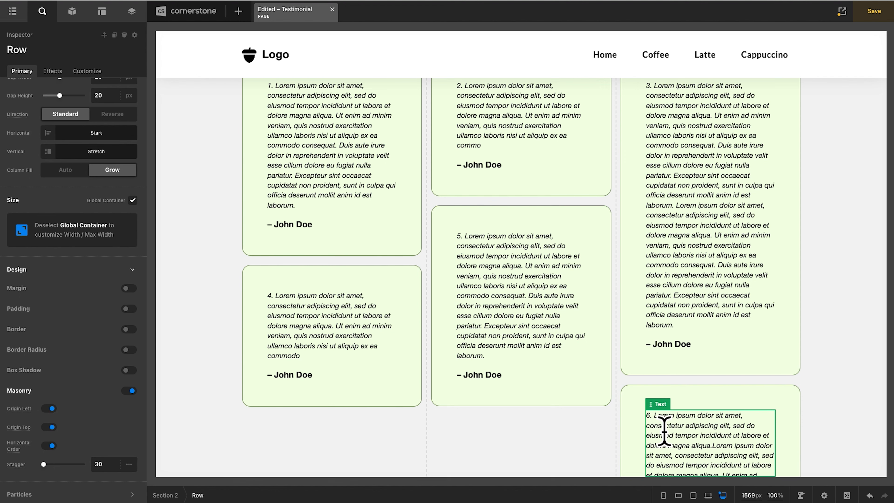
pyautogui.scroll(1, 401, 416)
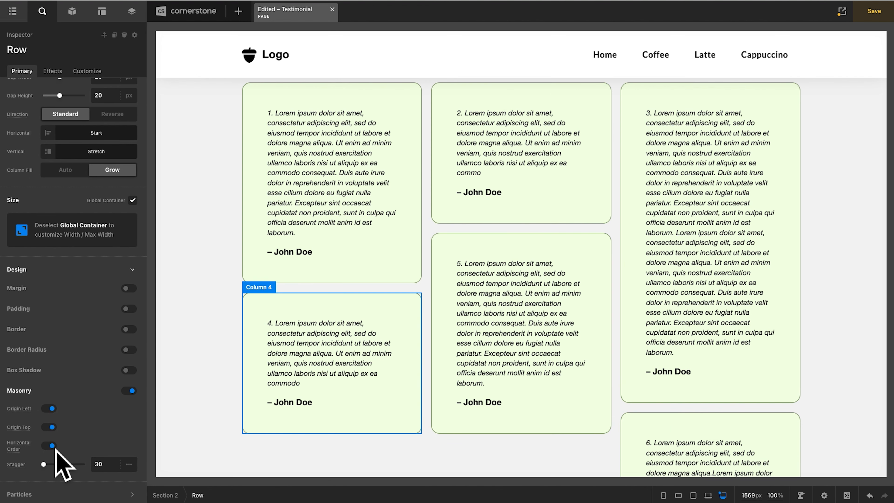
pyautogui.click(51, 446)
pyautogui.scroll(-5, 310, 320)
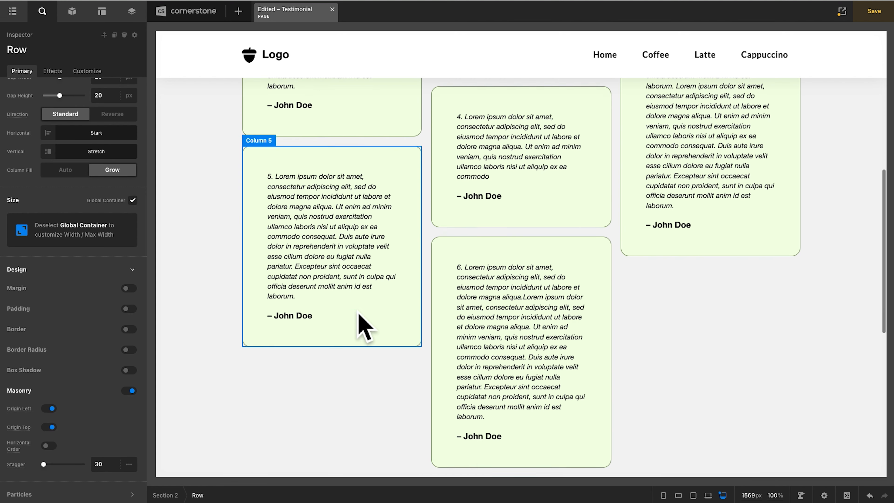
pyautogui.scroll(6, 355, 318)
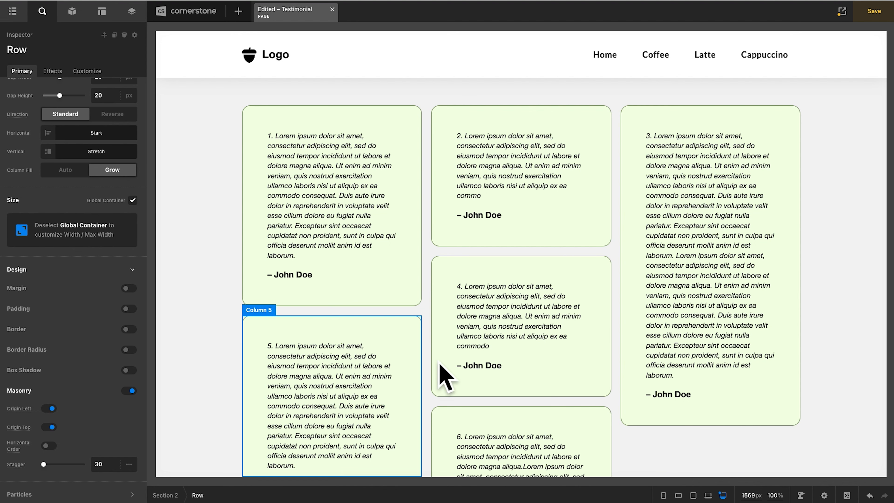
pyautogui.scroll(-8, 484, 436)
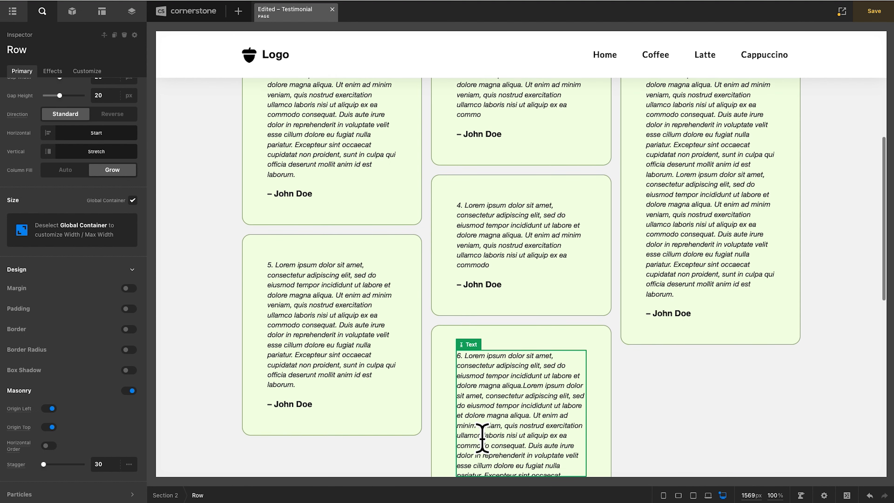
pyautogui.scroll(9, 319, 309)
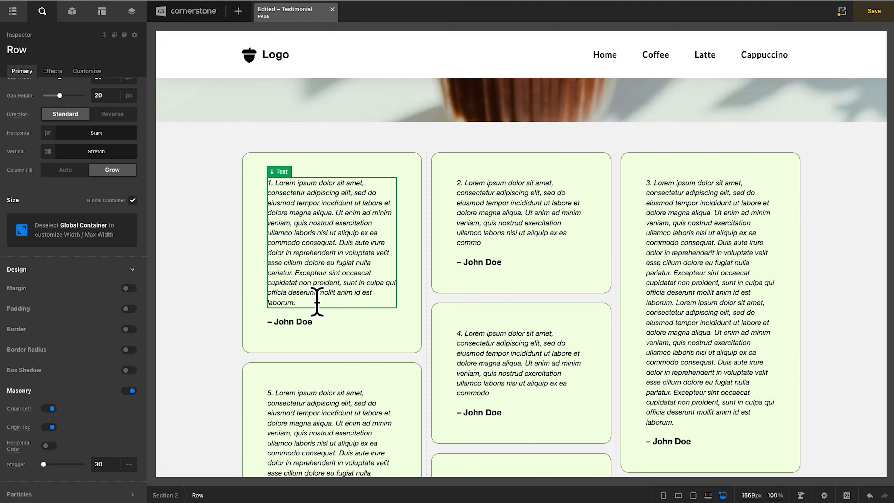
pyautogui.click(351, 177)
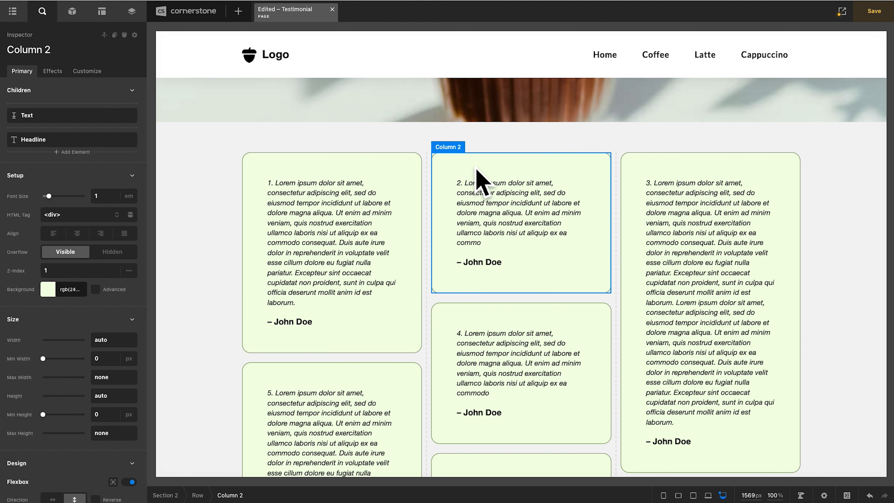
pyautogui.click(320, 357)
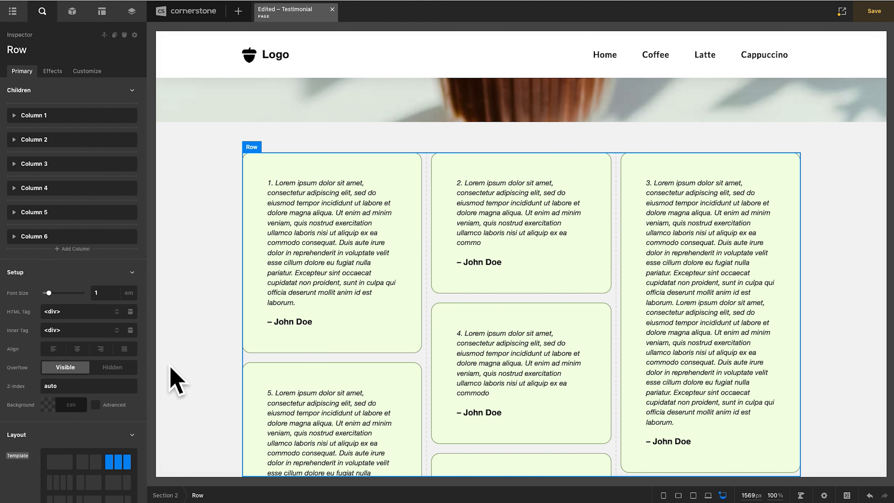
pyautogui.scroll(-10, 130, 378)
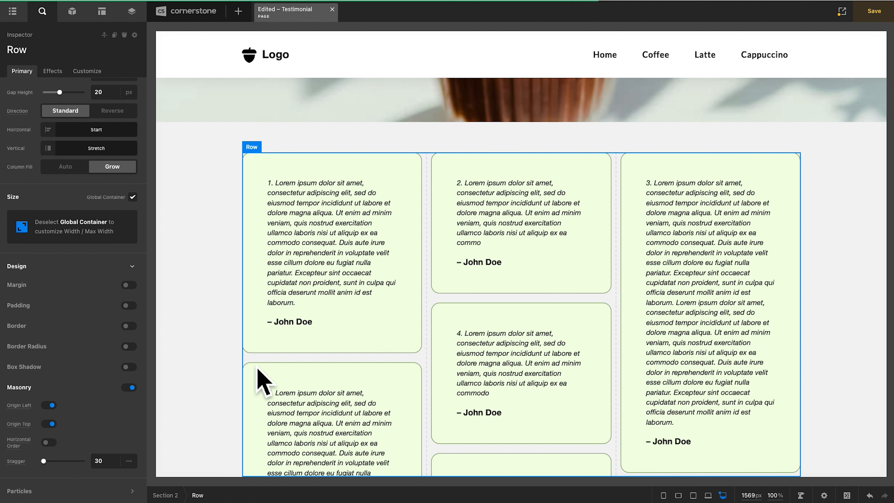
# - Save the page and review the Masonry testimonial cards on the live site
pyautogui.hotkey('ctrl', 's')
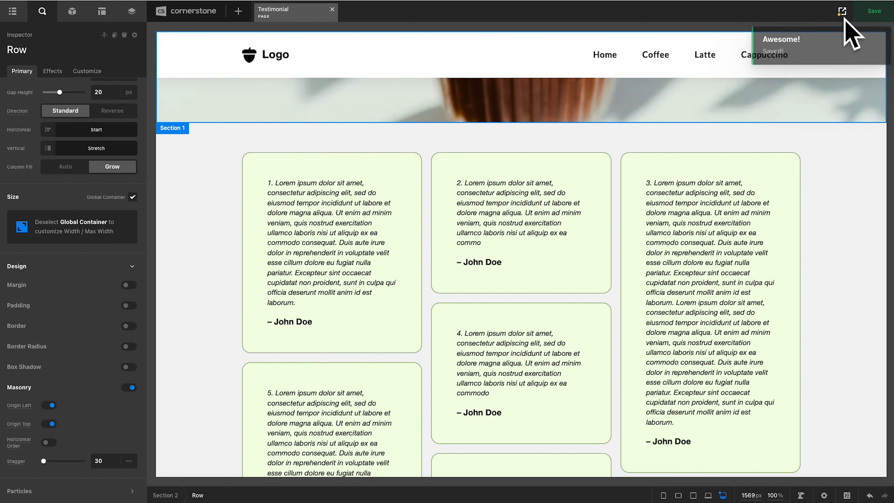
pyautogui.click(842, 11)
pyautogui.scroll(-2, 480, 315)
pyautogui.scroll(-1, 481, 315)
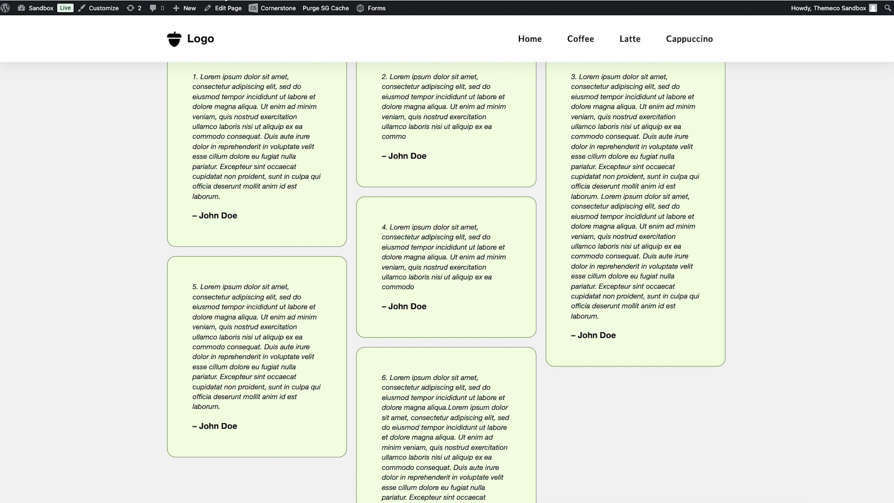
pyautogui.scroll(1, 446, 282)
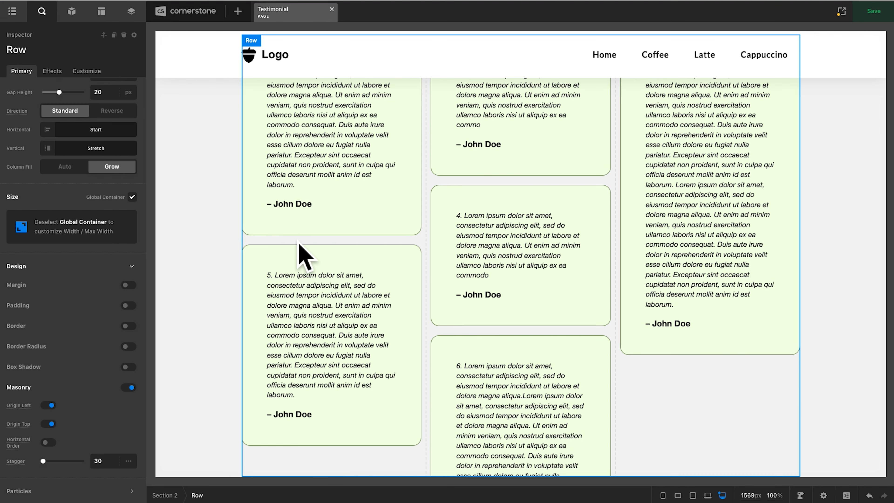
# - Extend the testimonial row to ten columns by duplicating cards 3 and 1 once each and card 5 twice
pyautogui.scroll(10, 106, 169)
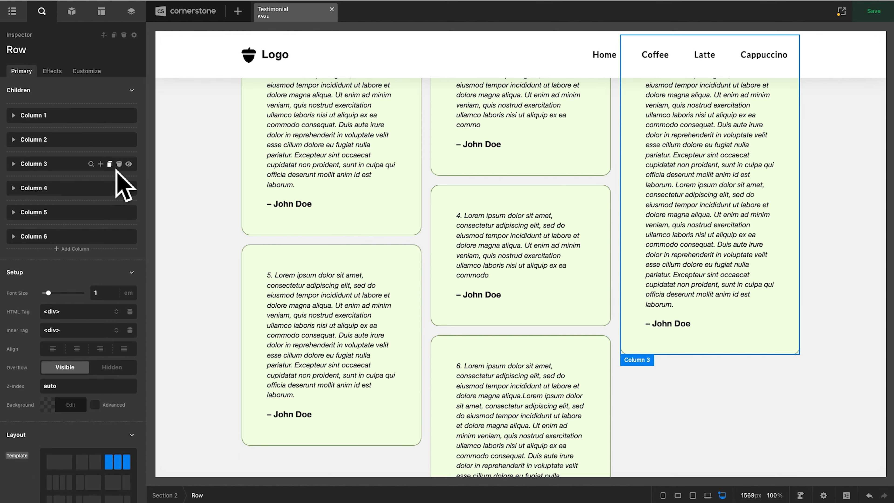
pyautogui.click(115, 167)
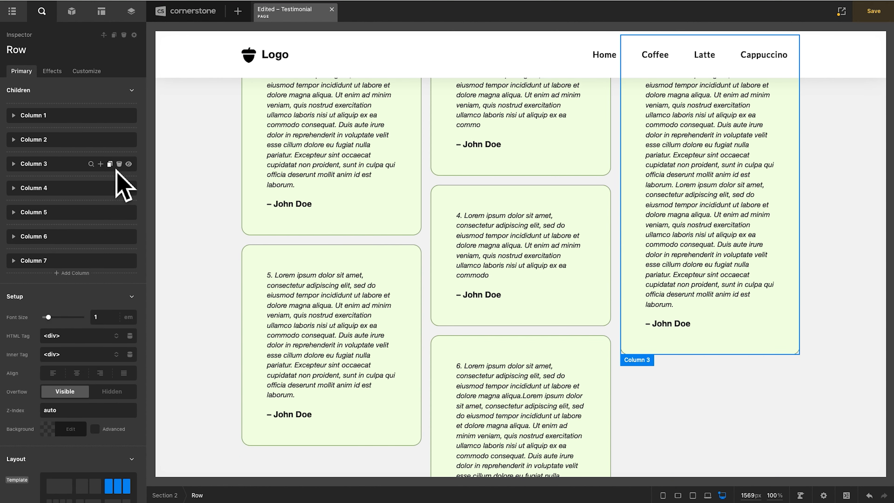
pyautogui.click(116, 118)
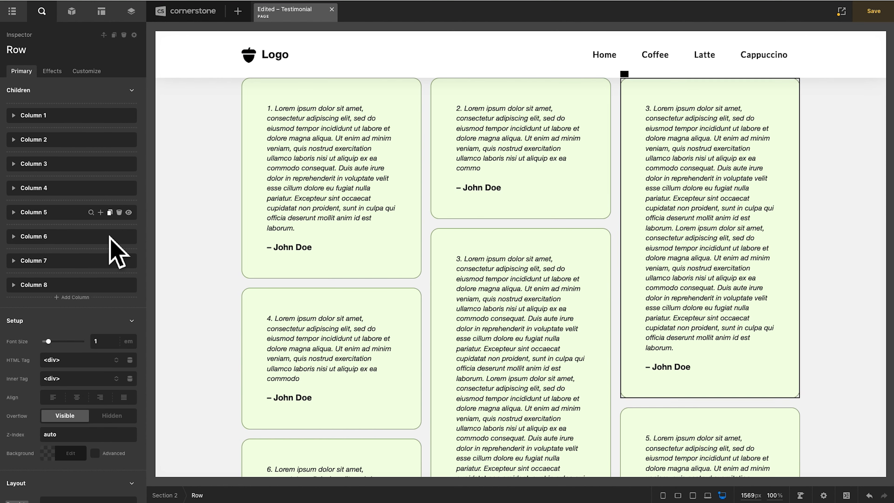
pyautogui.click(110, 261)
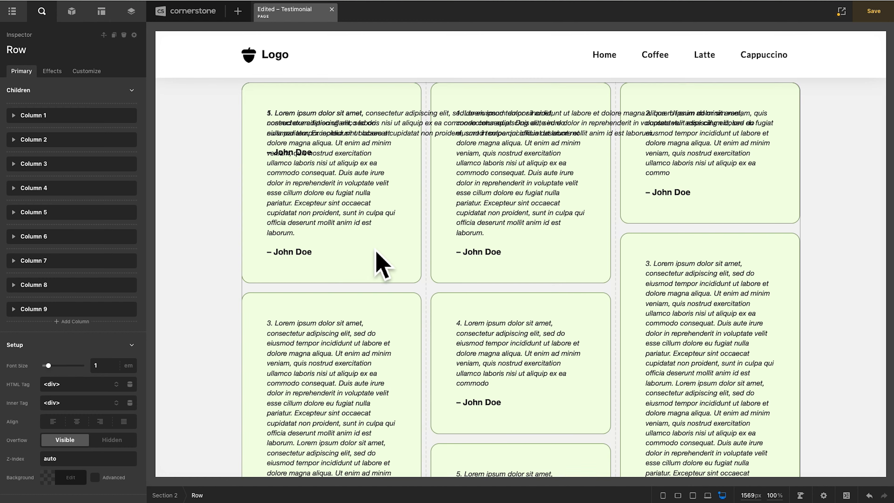
pyautogui.scroll(-10, 352, 246)
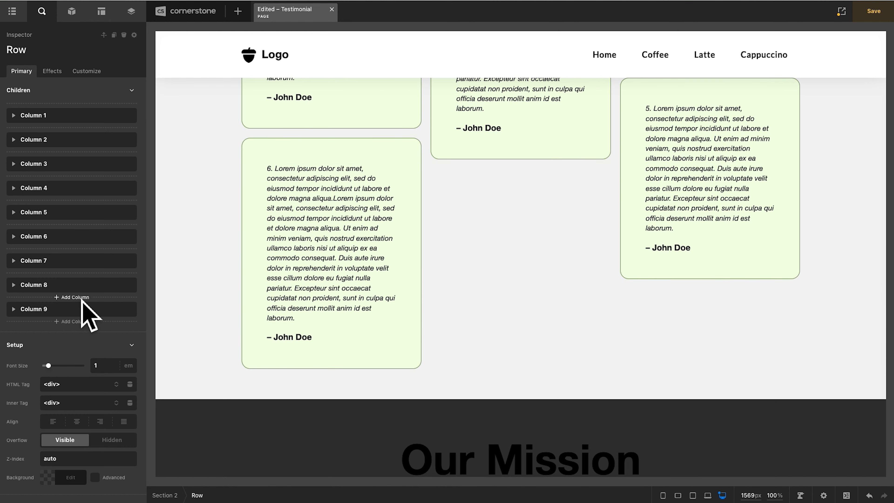
pyautogui.click(110, 285)
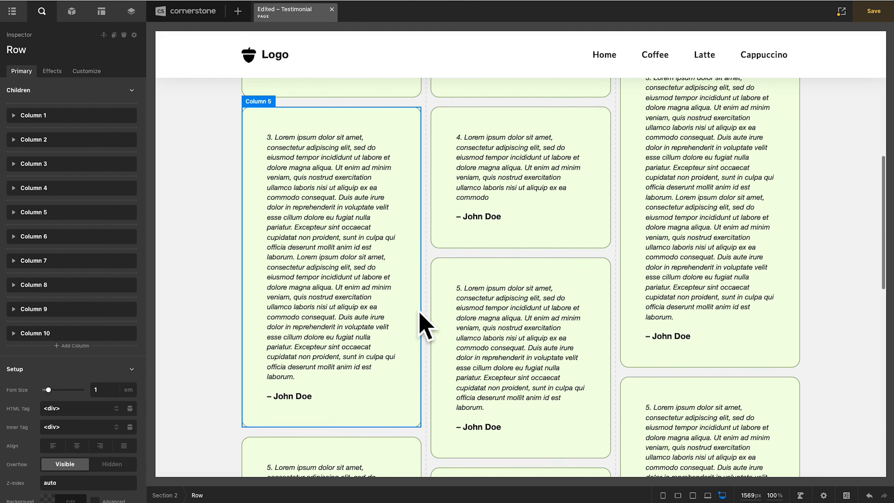
# - Review the extended card arrangement and look at the row's Looper Provider and Looper Consumer options
pyautogui.scroll(10, 425, 326)
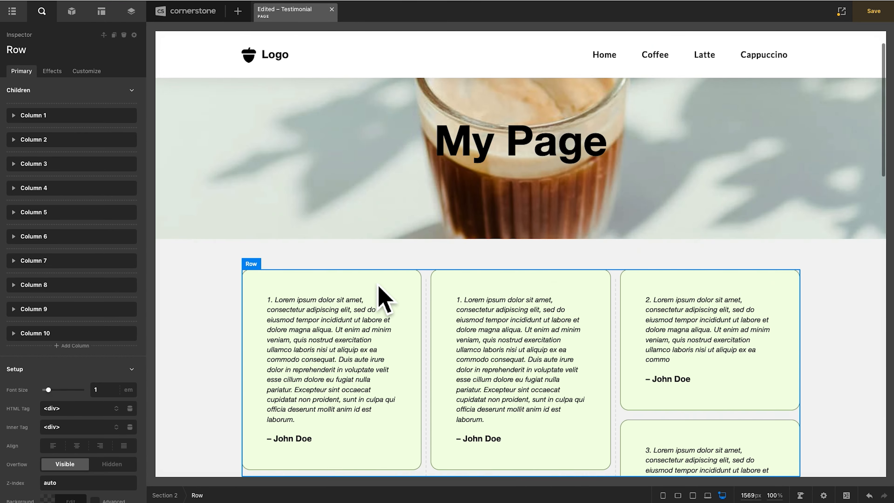
pyautogui.scroll(-7, 379, 286)
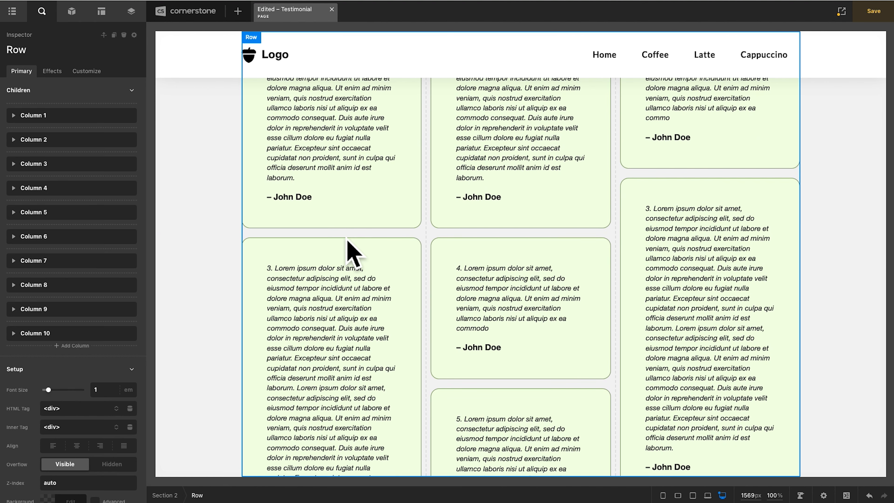
pyautogui.click(81, 73)
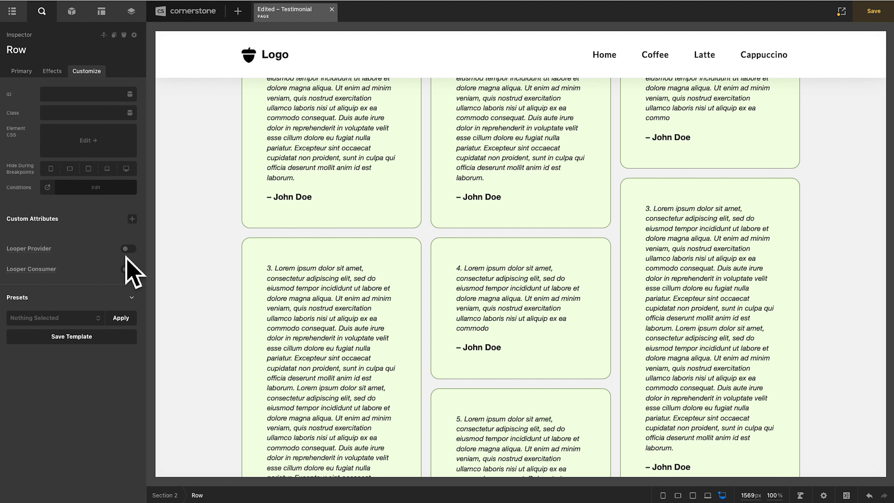
pyautogui.click(130, 269)
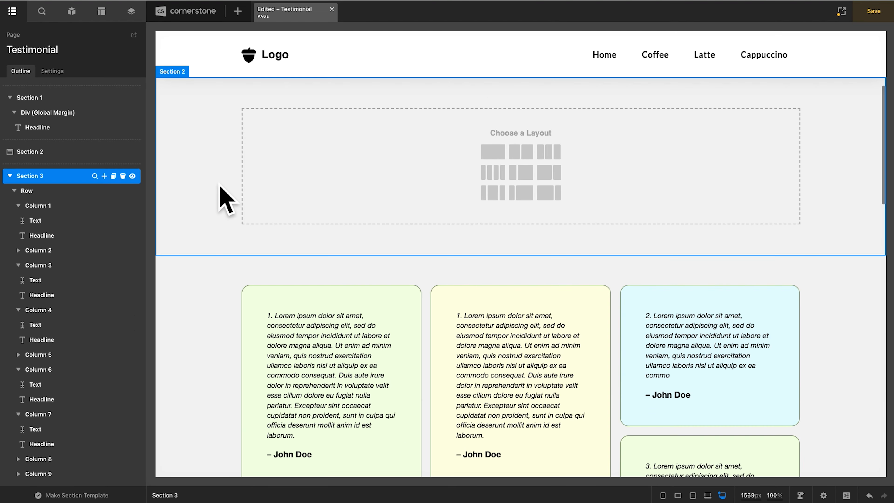
# - Give the empty section above the testimonials a row with three equal columns and select that row
pyautogui.click(220, 186)
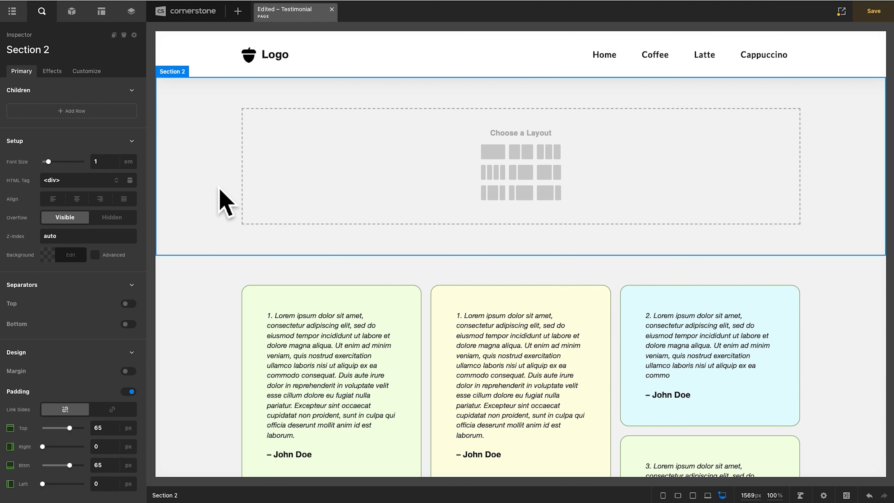
pyautogui.click(560, 155)
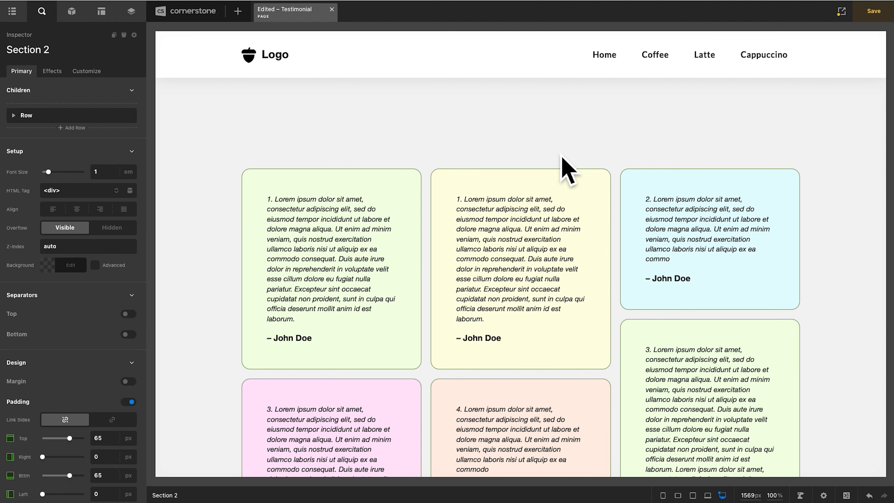
pyautogui.click(433, 229)
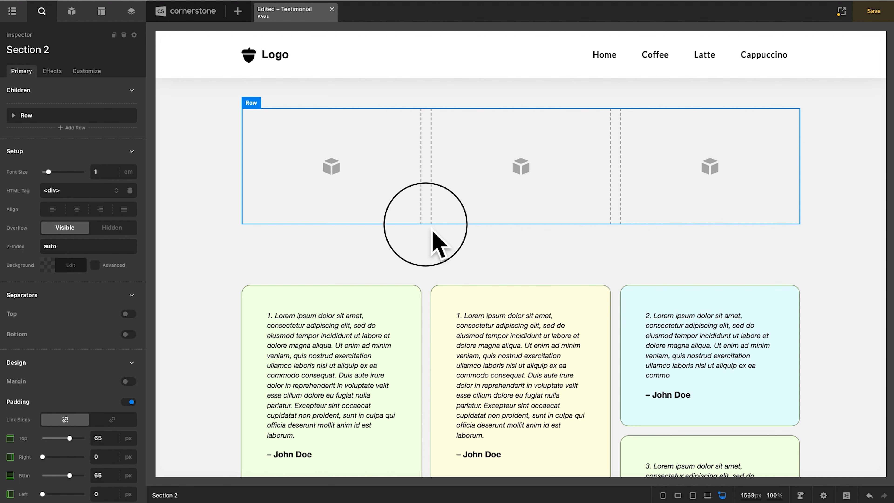
# - Give the first column an <img/> Element lower background layer with the library's coffee glass photo, plus a 1 em border radius
pyautogui.click(330, 217)
pyautogui.click(95, 255)
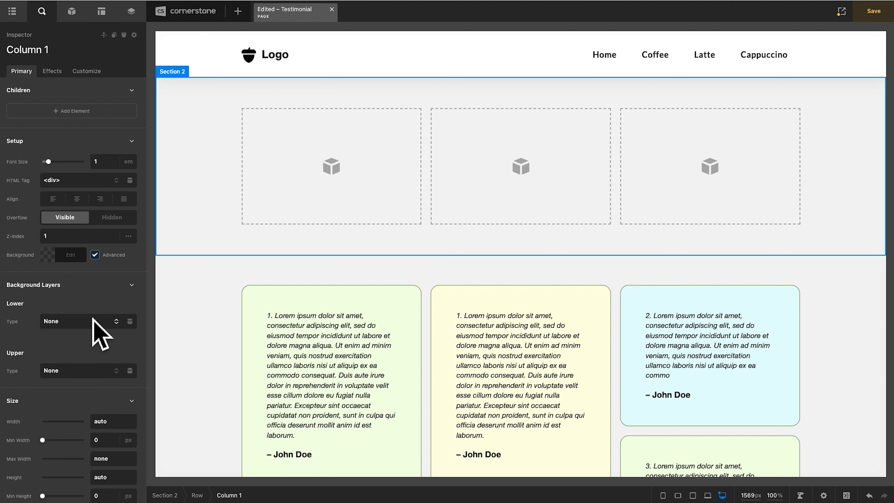
pyautogui.click(93, 318)
pyautogui.click(94, 344)
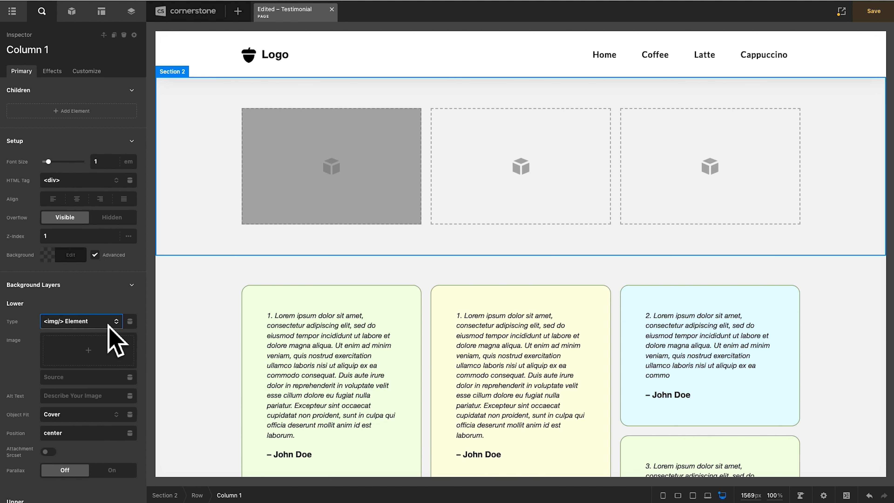
pyautogui.click(95, 355)
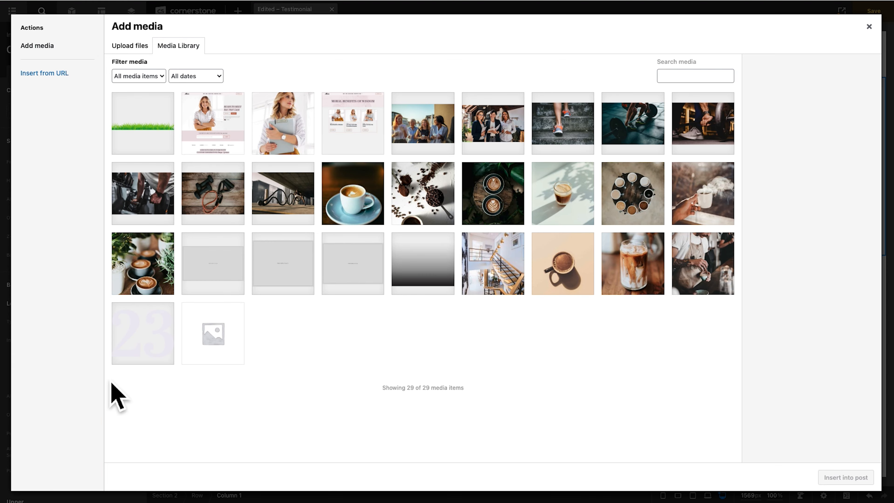
pyautogui.click(567, 192)
pyautogui.click(840, 478)
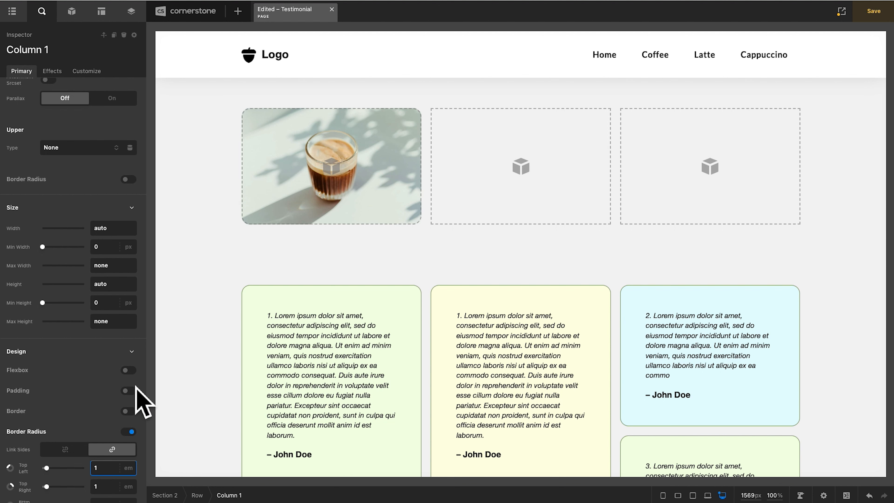
# - Set the first column's minimum height to 300 px and paste its style onto the second and third columns
pyautogui.click(111, 306)
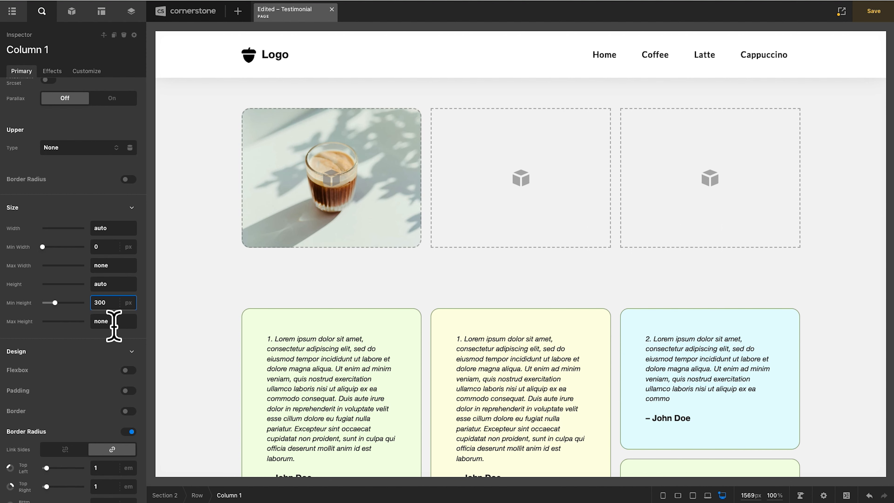
pyautogui.click(488, 208)
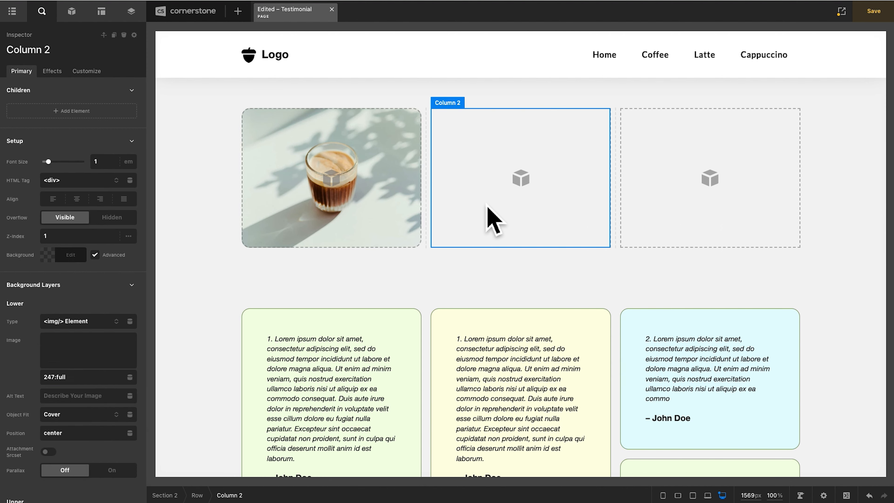
pyautogui.click(664, 210)
pyautogui.press('super+shift+v')
# - Duplicate the third image column until the row holds nine columns
pyautogui.click(437, 108)
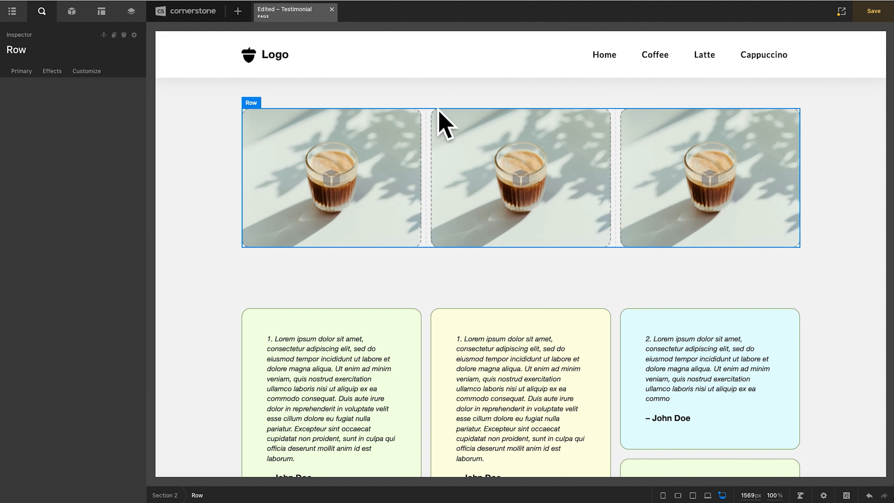
pyautogui.click(110, 164)
pyautogui.click(110, 164)
pyautogui.click(110, 164)
pyautogui.click(110, 164)
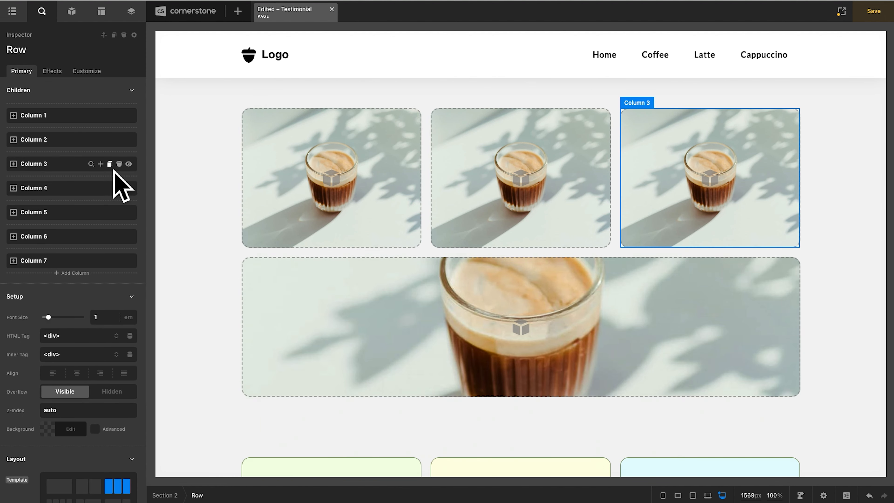
pyautogui.click(110, 164)
pyautogui.click(110, 164)
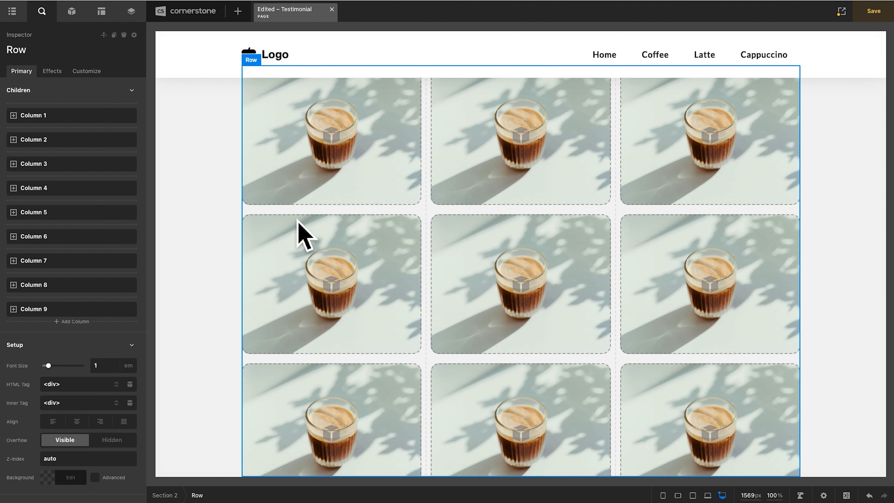
# - Turn on the Masonry option for the row of image columns
pyautogui.scroll(-10, 92, 271)
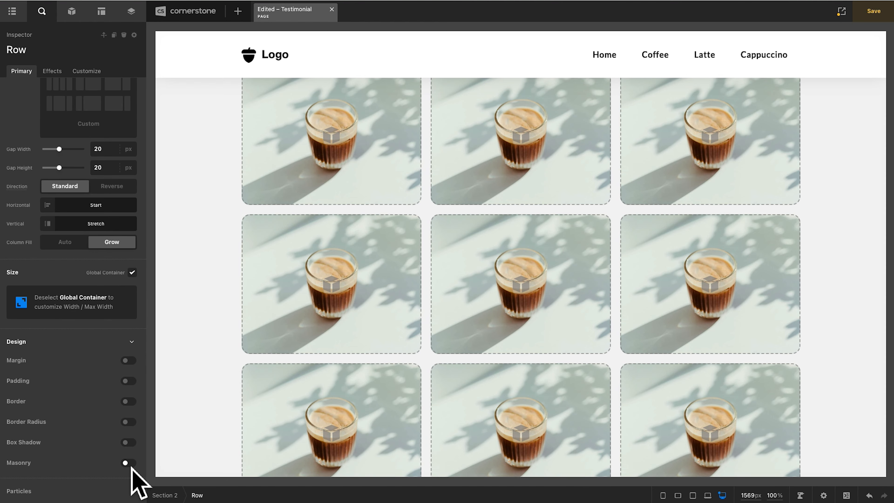
pyautogui.click(131, 465)
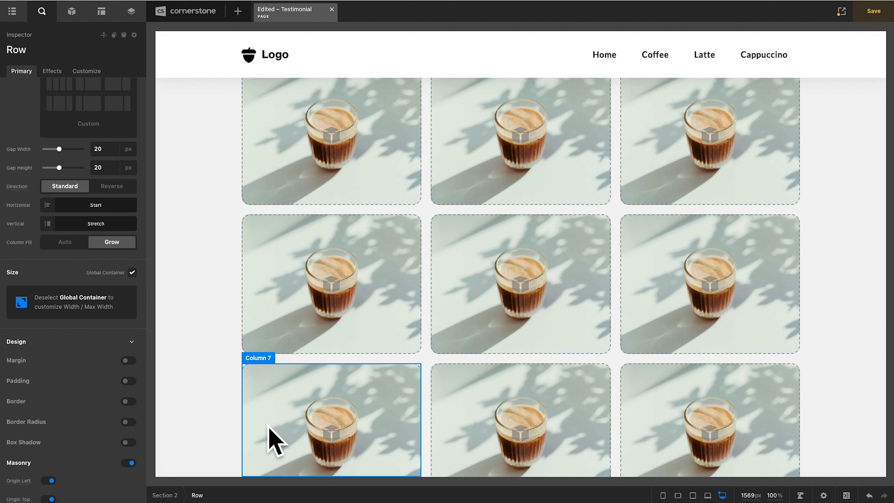
pyautogui.scroll(3, 289, 437)
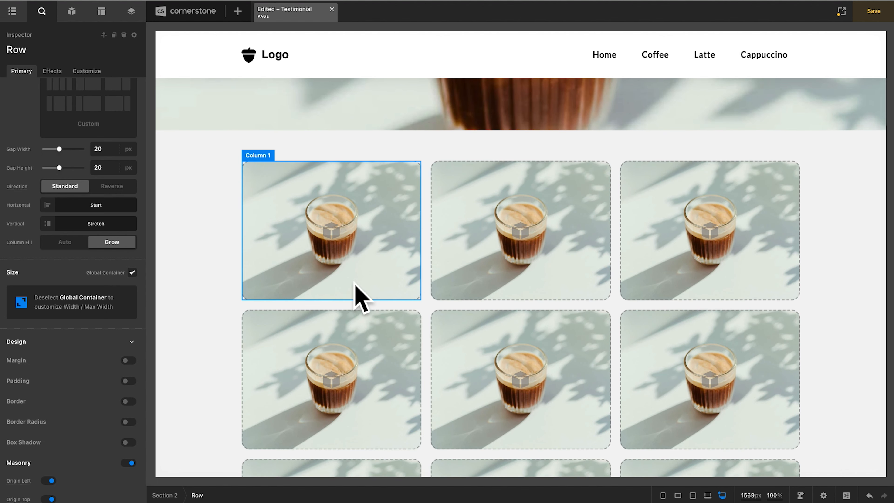
# - Set the second image column's minimum height to 700 px
pyautogui.click(355, 295)
pyautogui.scroll(-5, 89, 306)
pyautogui.scroll(-4, 97, 307)
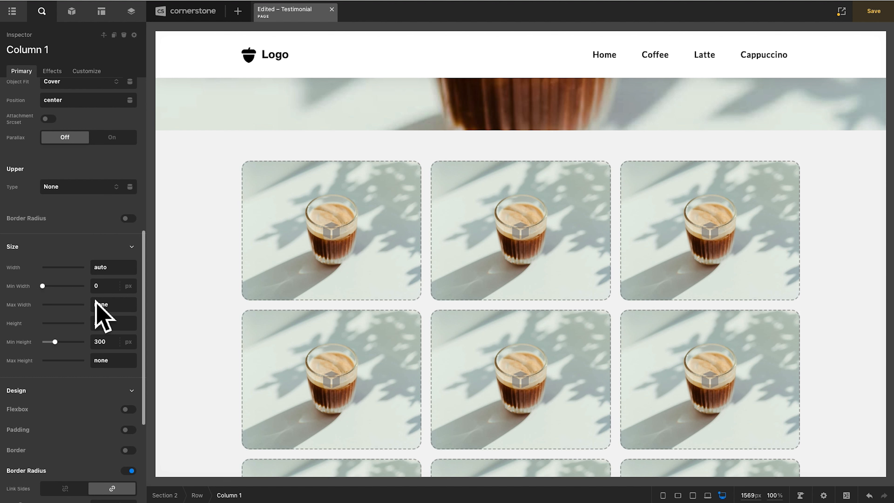
pyautogui.click(454, 297)
pyautogui.scroll(-6, 110, 350)
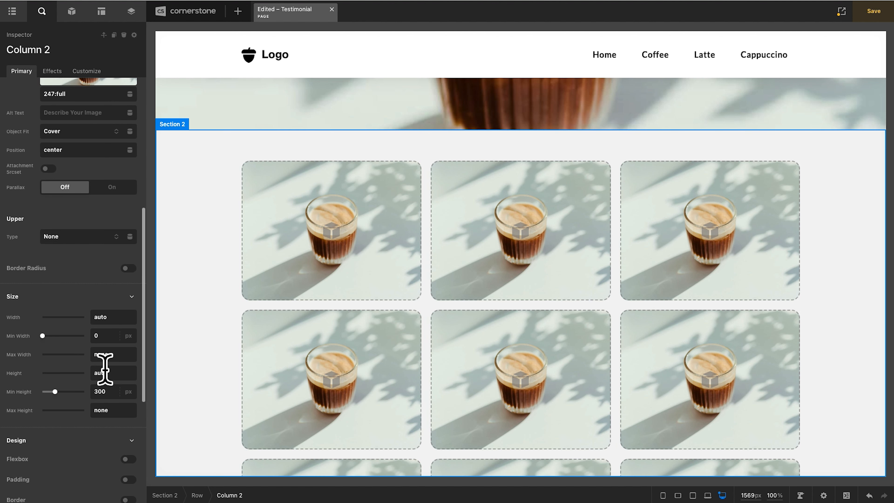
pyautogui.click(112, 391)
pyautogui.write('700')
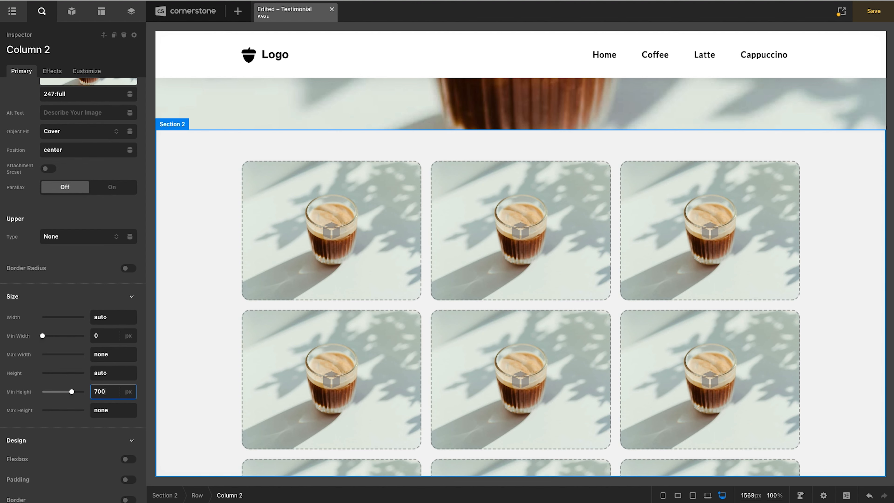
# - Set the third image column's minimum height to 500 px
pyautogui.click(648, 274)
pyautogui.scroll(-10, 110, 394)
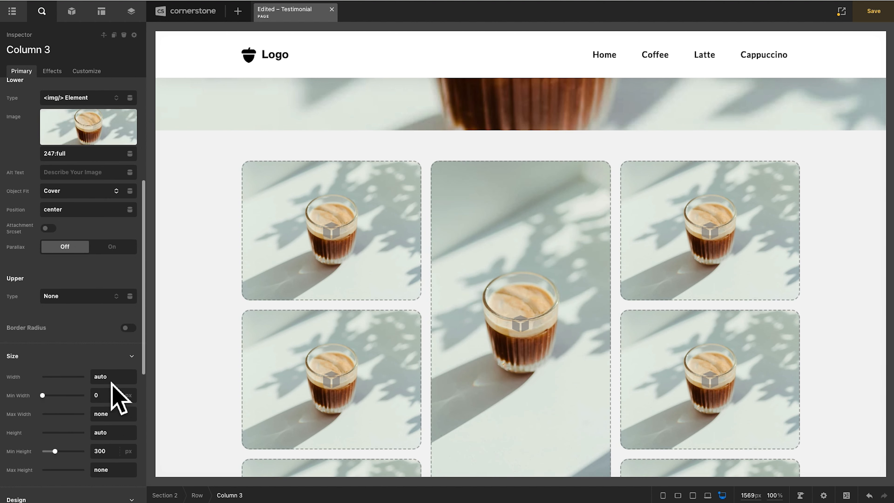
pyautogui.click(107, 350)
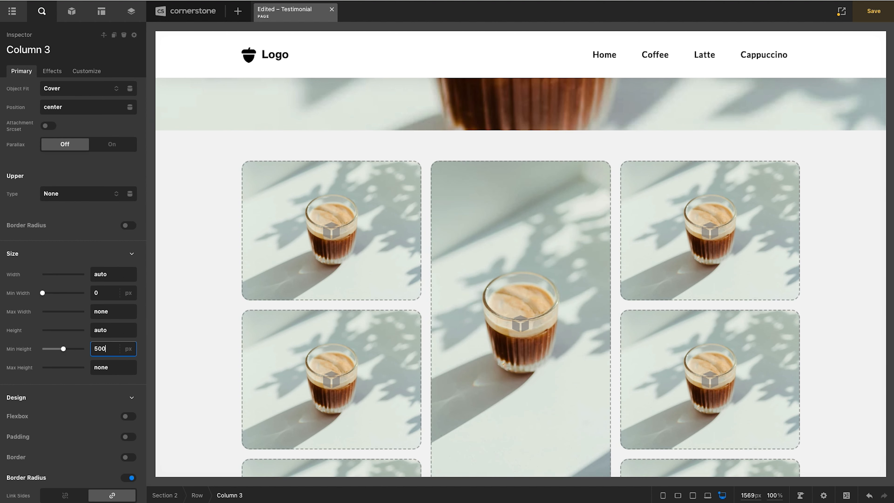
# - Set the fourth image column's minimum height to 800 px
pyautogui.click(278, 355)
pyautogui.scroll(-10, 93, 343)
pyautogui.click(105, 169)
pyautogui.write('800')
# - Set the fifth image column's minimum height to 200 px
pyautogui.scroll(-2, 418, 310)
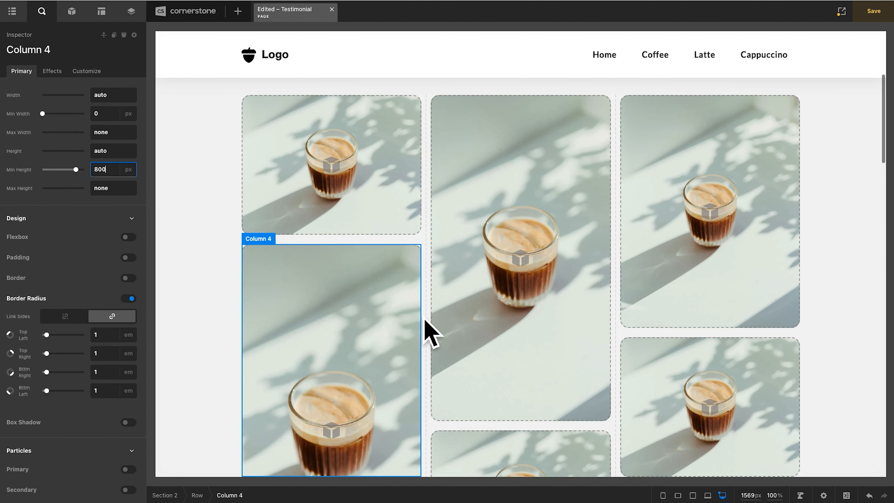
pyautogui.click(434, 334)
pyautogui.scroll(-10, 129, 349)
pyautogui.click(112, 356)
pyautogui.doubleClick(112, 356)
pyautogui.write('200')
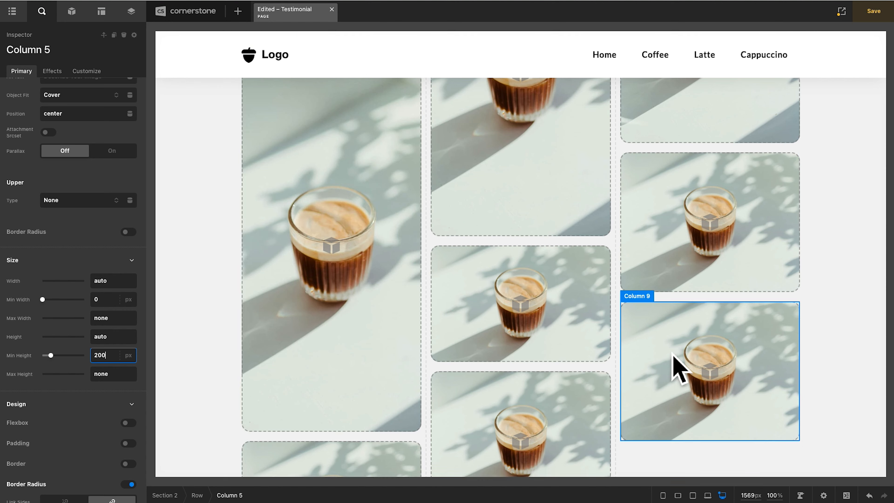
# - Set the ninth image column's minimum height to 500 px
pyautogui.click(672, 365)
pyautogui.scroll(-2, 125, 372)
pyautogui.scroll(-7, 125, 372)
pyautogui.doubleClick(110, 343)
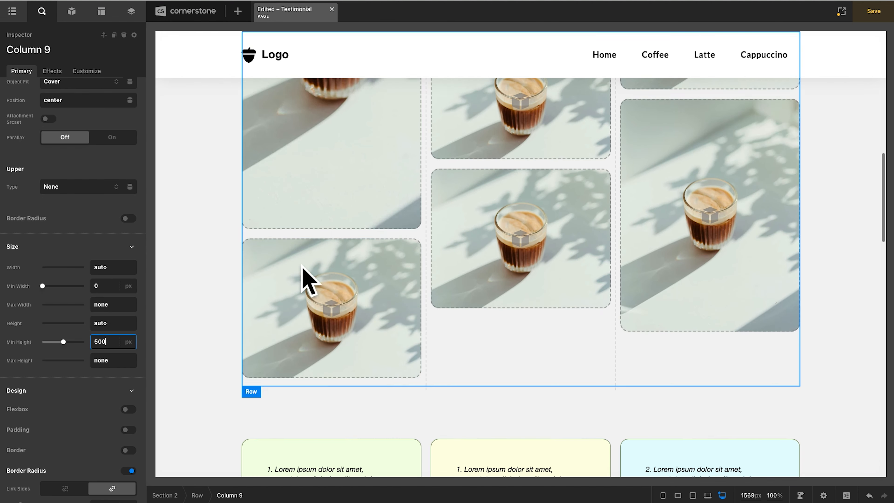
# - Set the seventh image column's minimum height to 350 px
pyautogui.scroll(-1, 303, 280)
pyautogui.click(279, 290)
pyautogui.scroll(-6, 79, 335)
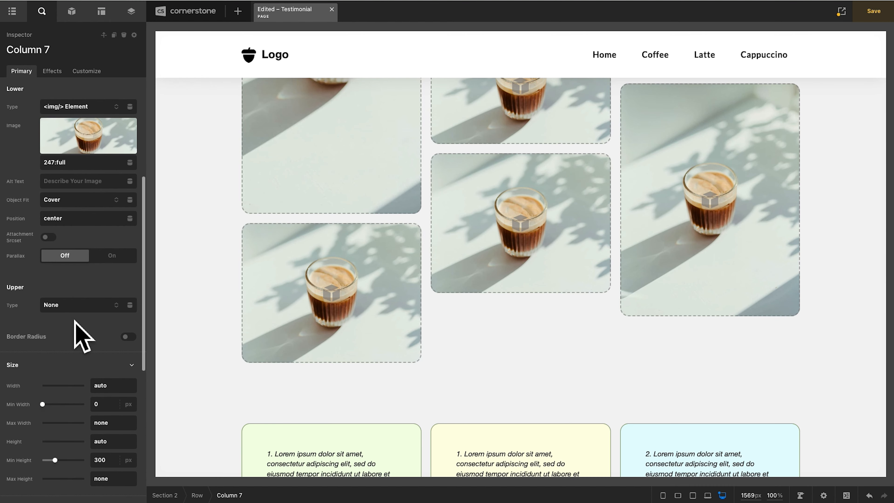
pyautogui.click(111, 461)
pyautogui.write('350')
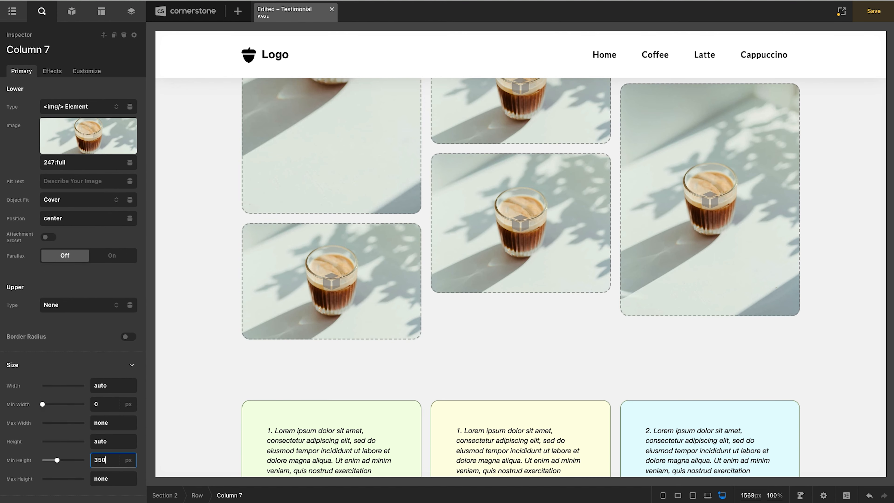
# - Save the page and check the image gallery and testimonial cards on the live site
pyautogui.hotkey('ctrl', 's')
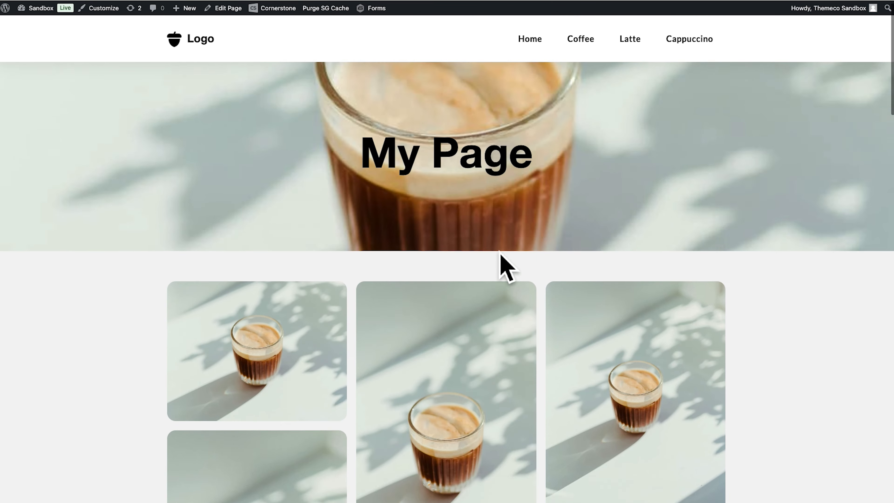
pyautogui.scroll(-3, 355, 272)
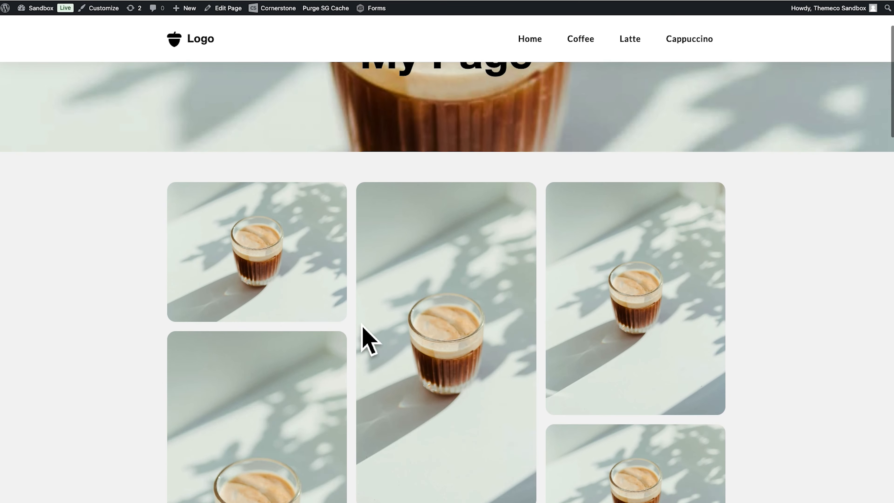
pyautogui.scroll(-10, 375, 299)
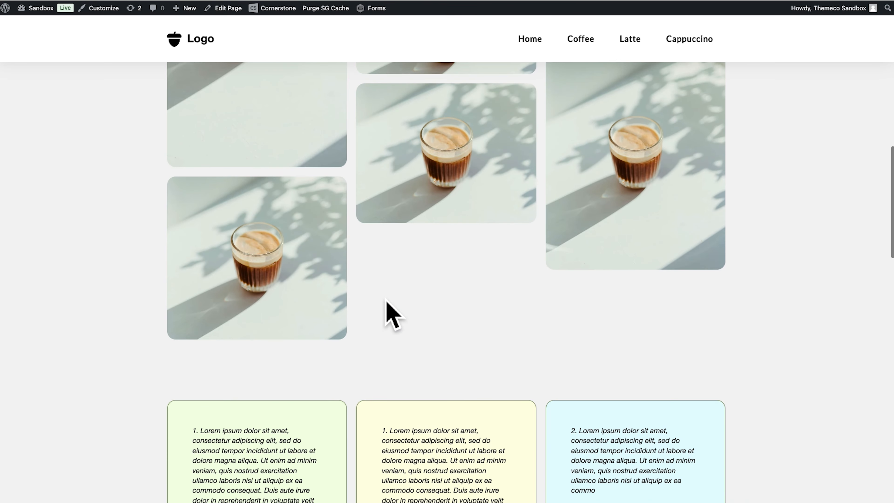
pyautogui.scroll(-8, 386, 303)
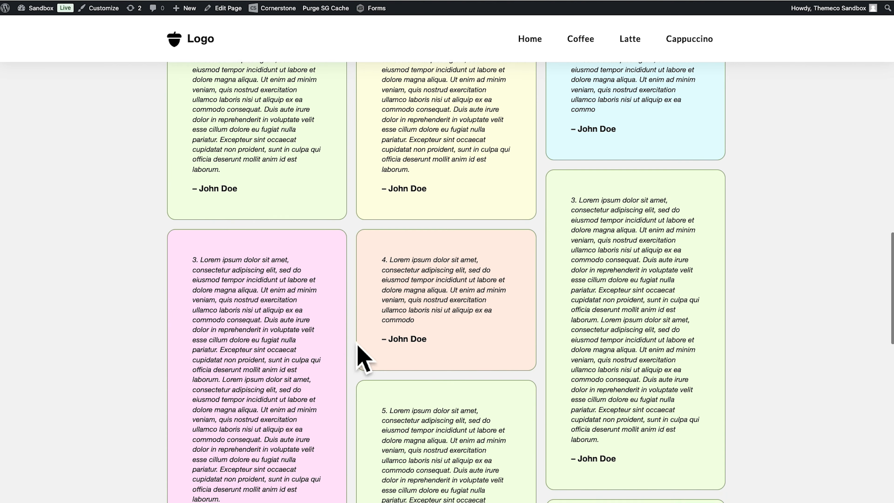
pyautogui.scroll(-6, 428, 341)
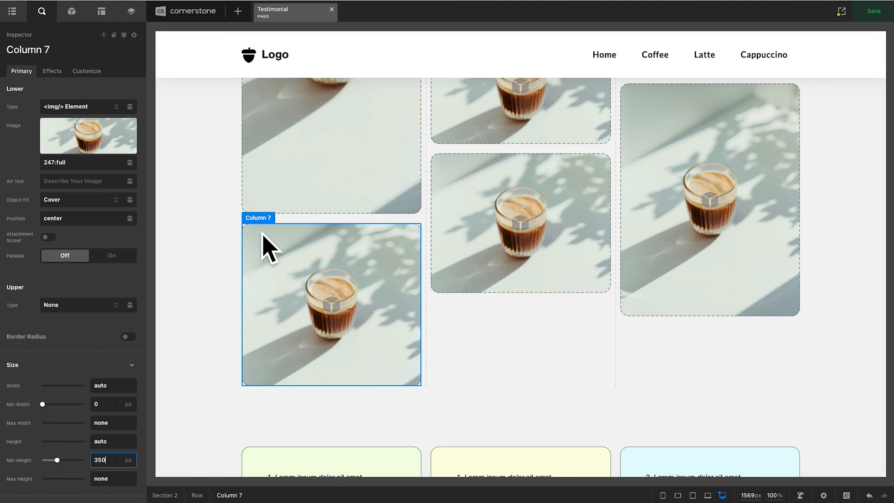
# - Give the image gallery row a layout of two equal columns at the 767 px tablet breakpoint
pyautogui.click(272, 226)
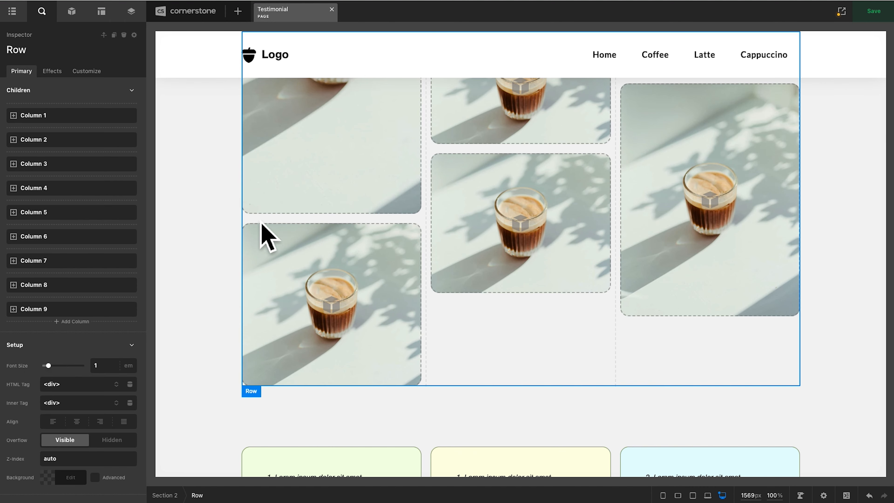
pyautogui.scroll(10, 593, 404)
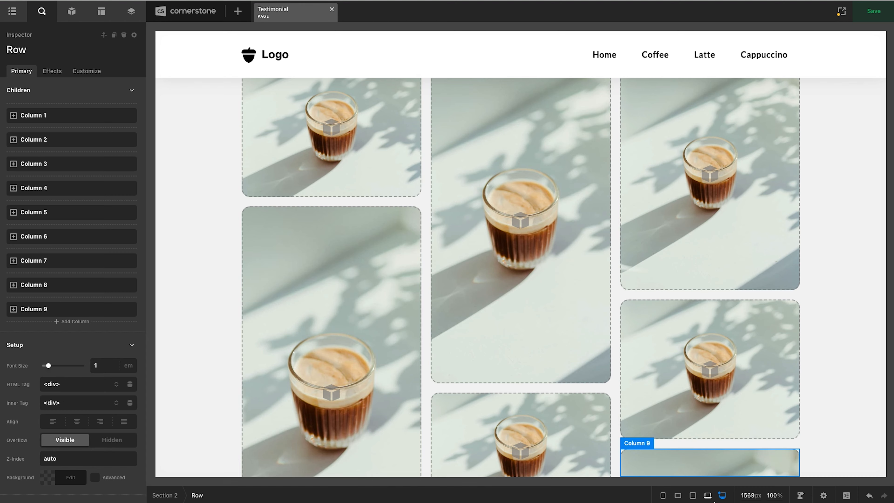
pyautogui.click(708, 496)
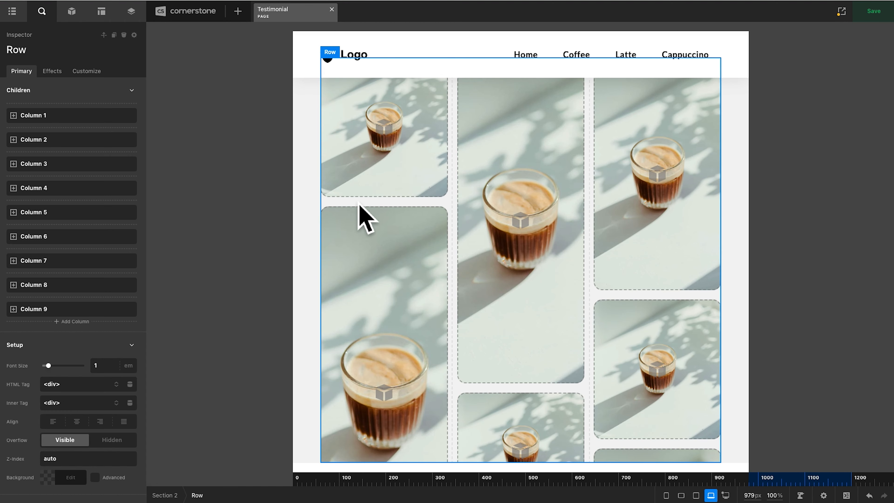
pyautogui.click(696, 496)
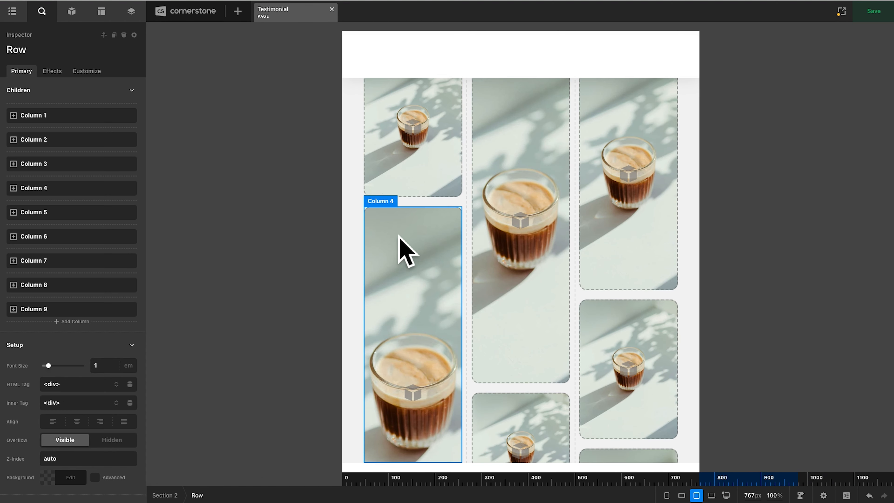
pyautogui.scroll(-6, 67, 404)
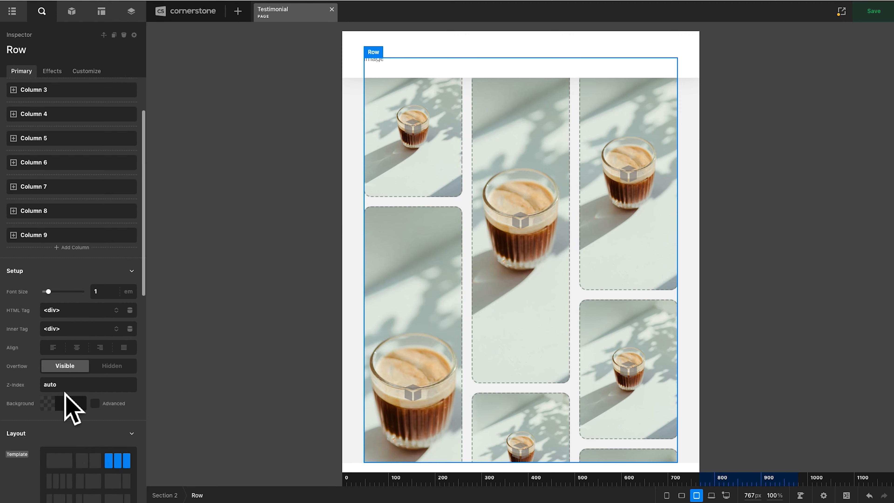
pyautogui.click(88, 336)
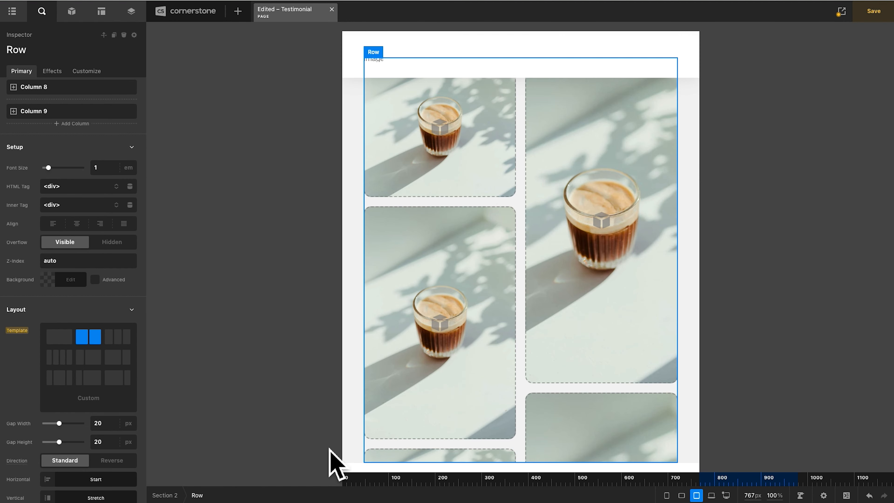
pyautogui.scroll(-4, 577, 354)
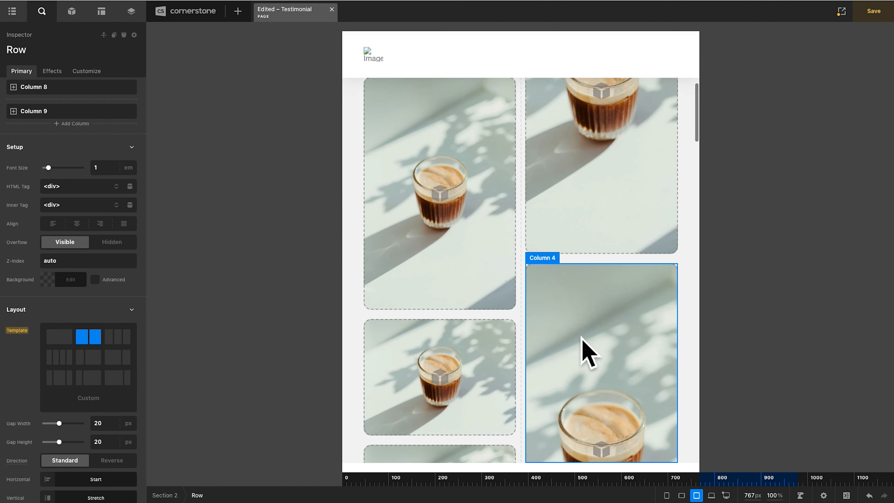
# - Switch the image gallery row to a single-column layout at the 480 px breakpoint
pyautogui.click(681, 495)
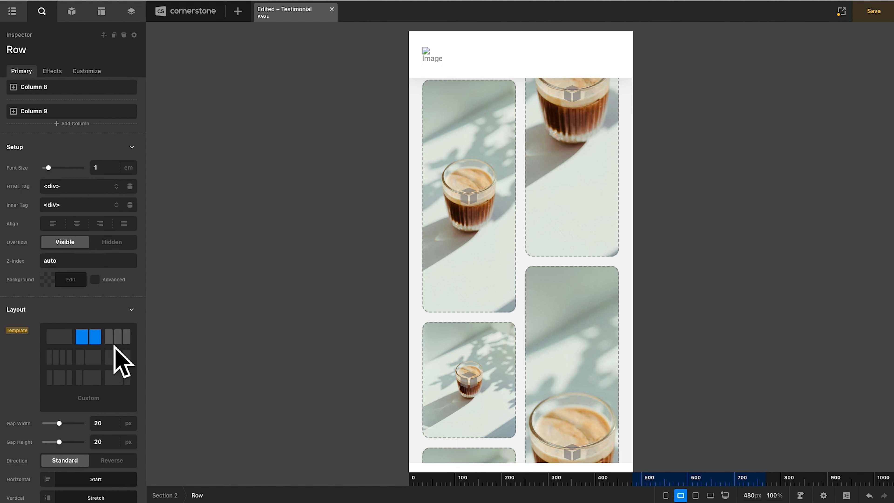
pyautogui.click(69, 342)
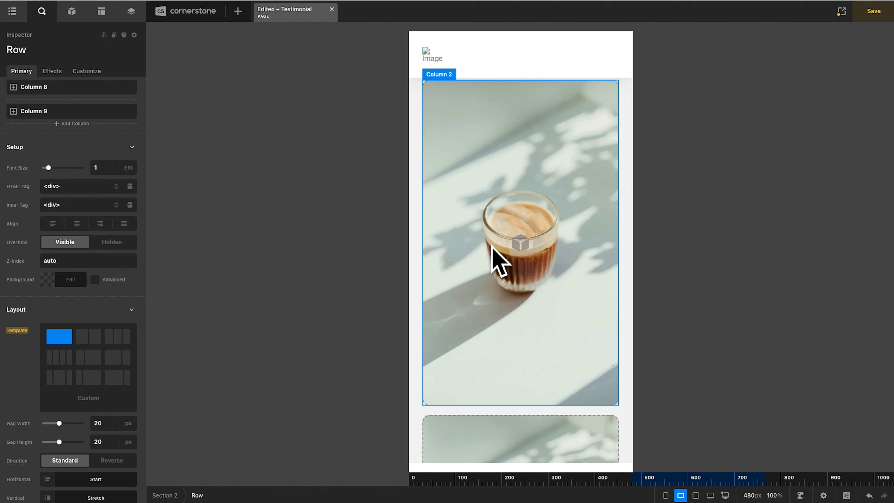
pyautogui.scroll(-15, 527, 242)
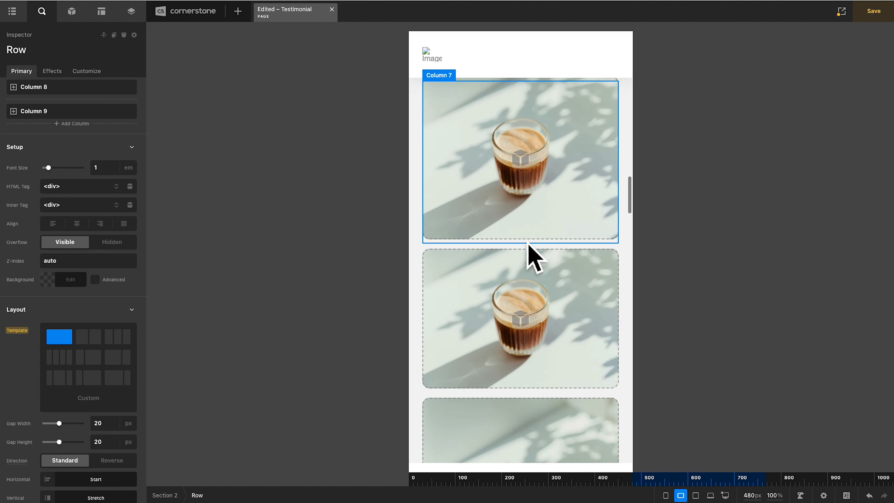